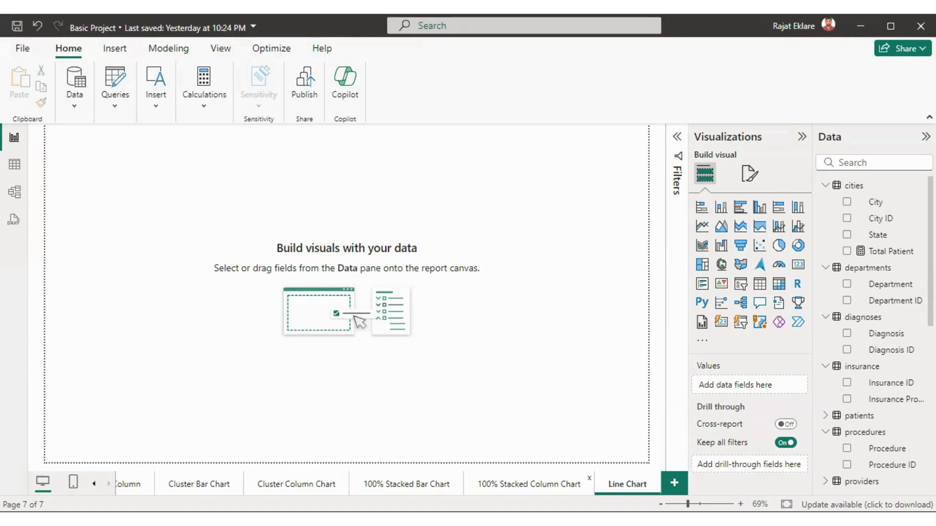
Review each existing chart page, from Stacked Bar through 100% Stacked Column Chart
left_click(94, 484)
left_click(156, 485)
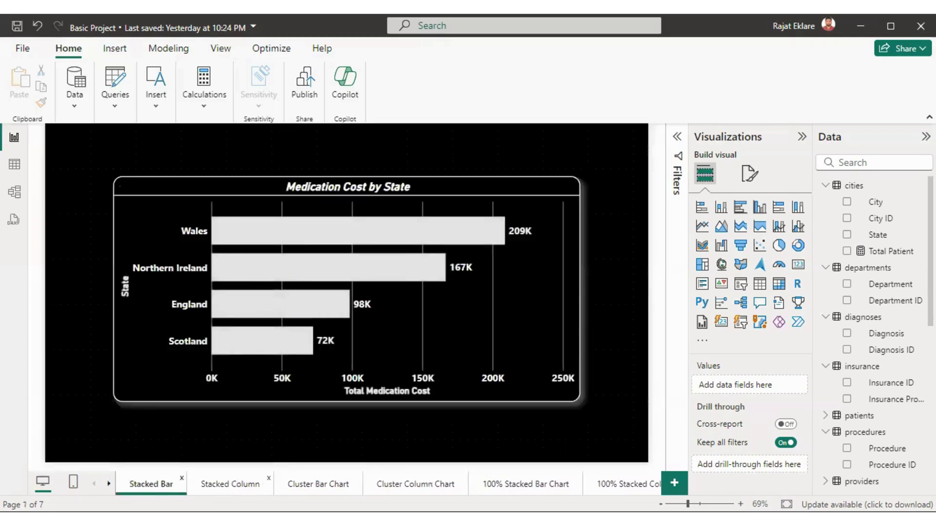
left_click(229, 485)
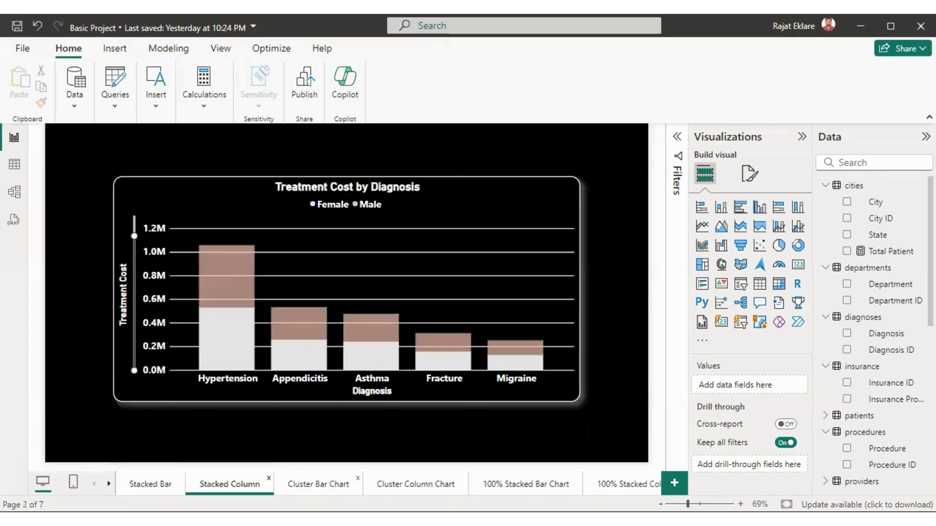
left_click(318, 484)
left_click(415, 484)
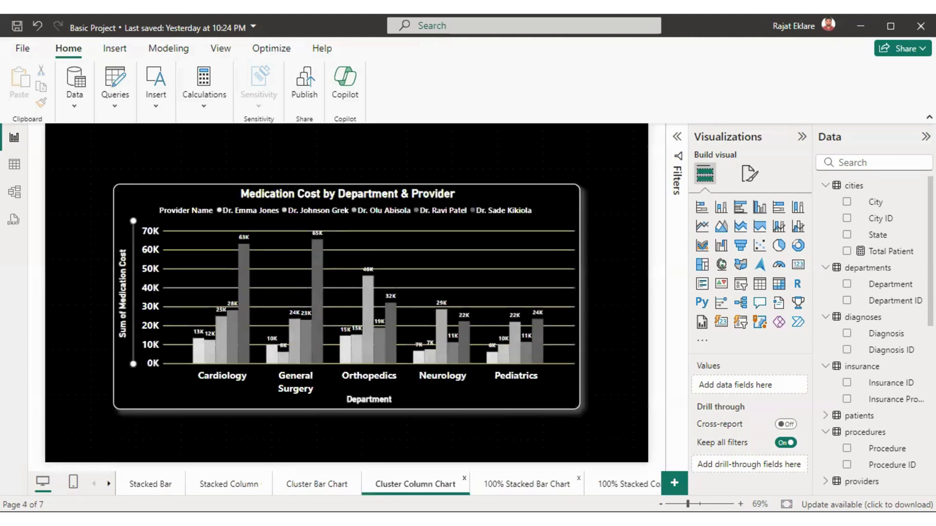
left_click(526, 484)
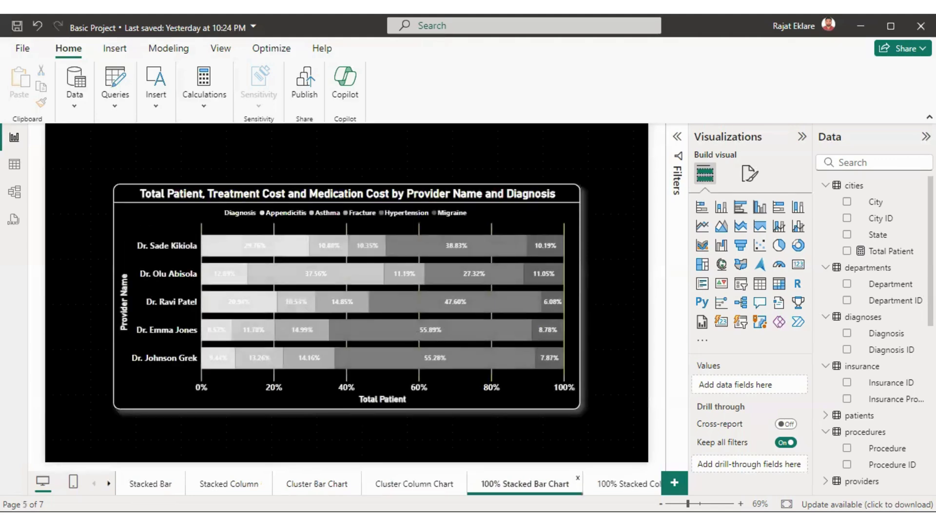
left_click(615, 484)
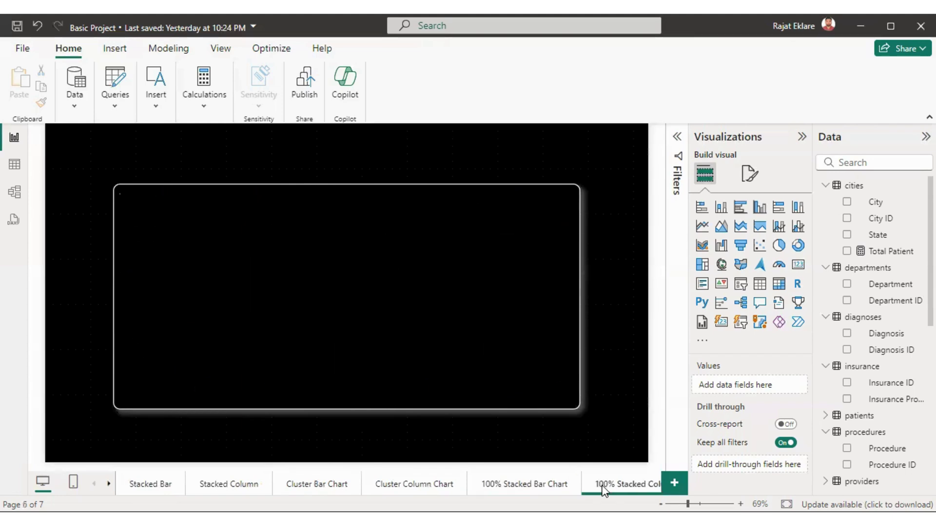
left_click(109, 484)
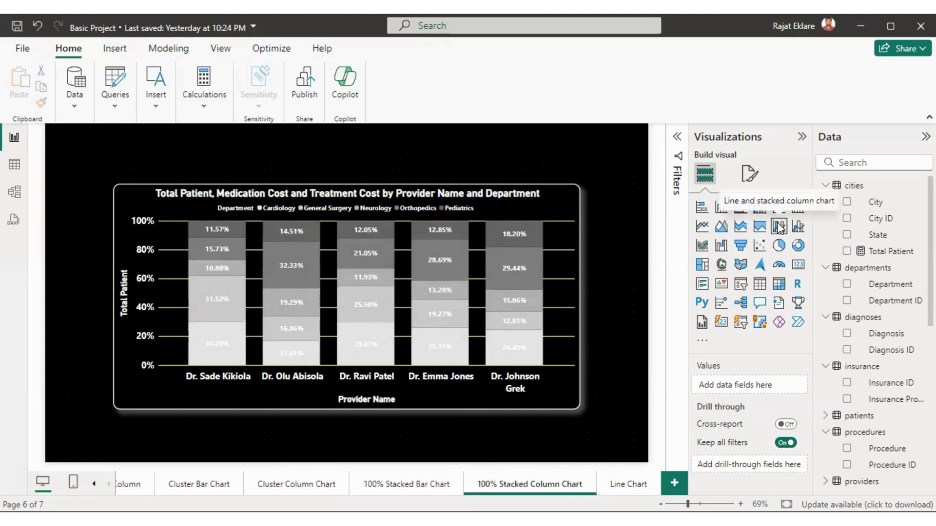
Rename the Line Chart page to 'Line and Stacked Column Chart'
right_click(630, 484)
left_click(654, 431)
left_click(625, 484)
type("and Stacked Column")
key("Return")
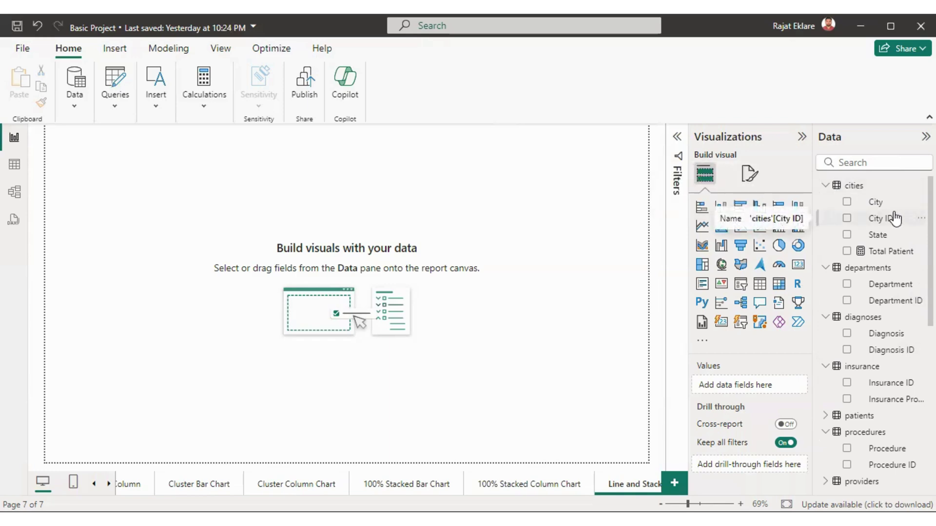
Add a line and stacked column chart, enlarge it mid-page, and put Department on its X-axis
left_click(779, 226)
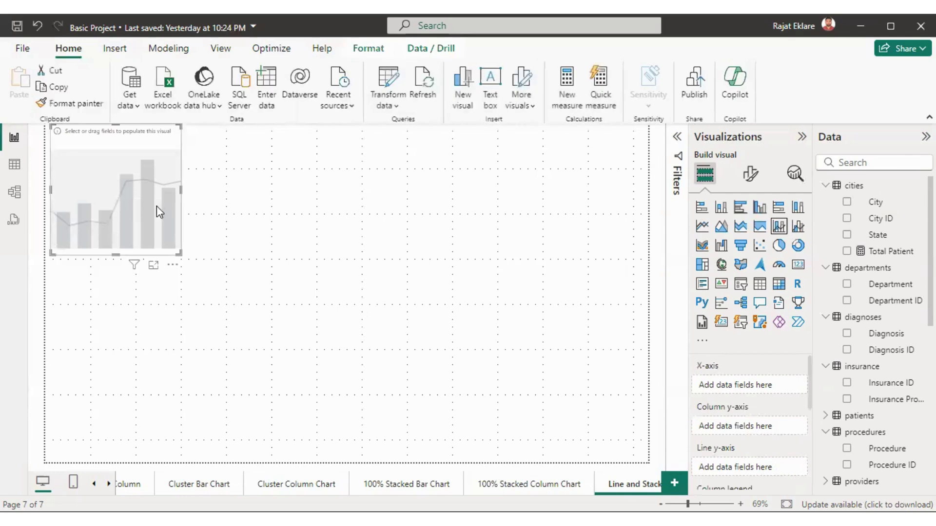
left_click_drag(156, 205, 200, 287)
left_click_drag(226, 340, 501, 355)
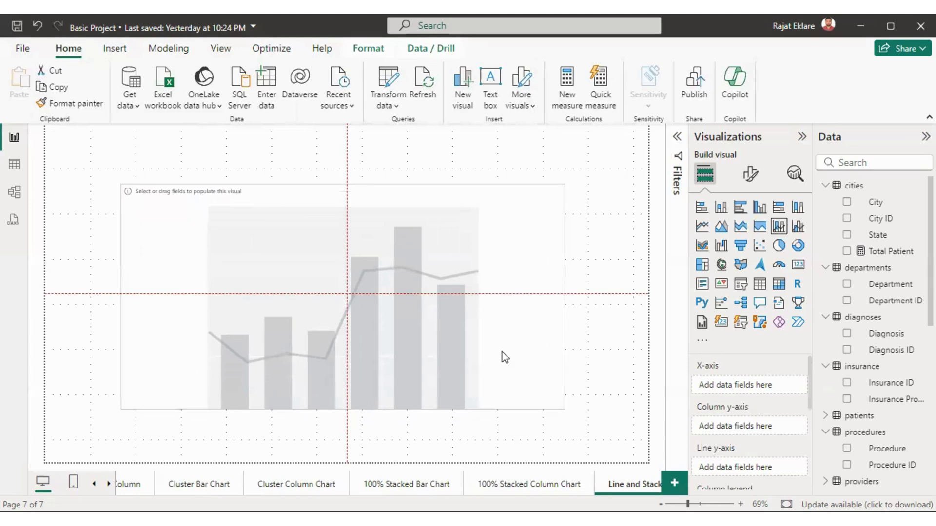
left_click(597, 336)
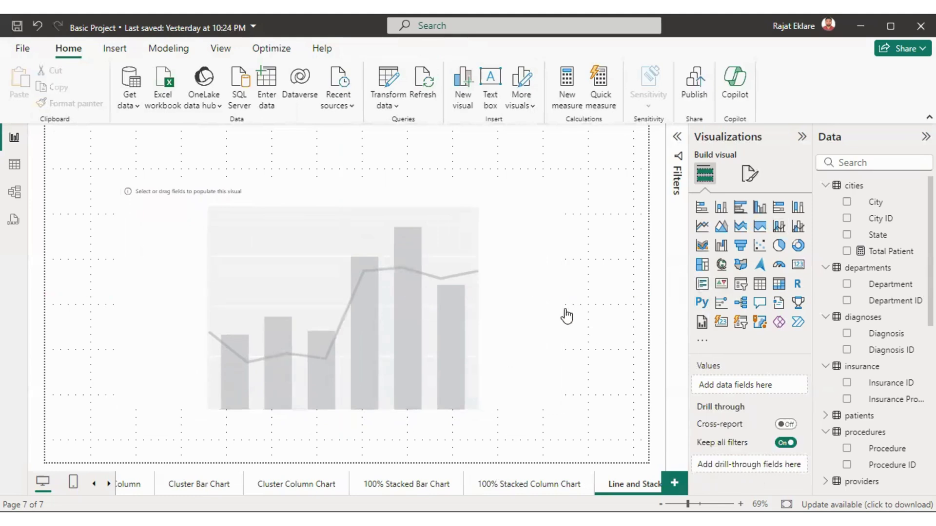
left_click(514, 282)
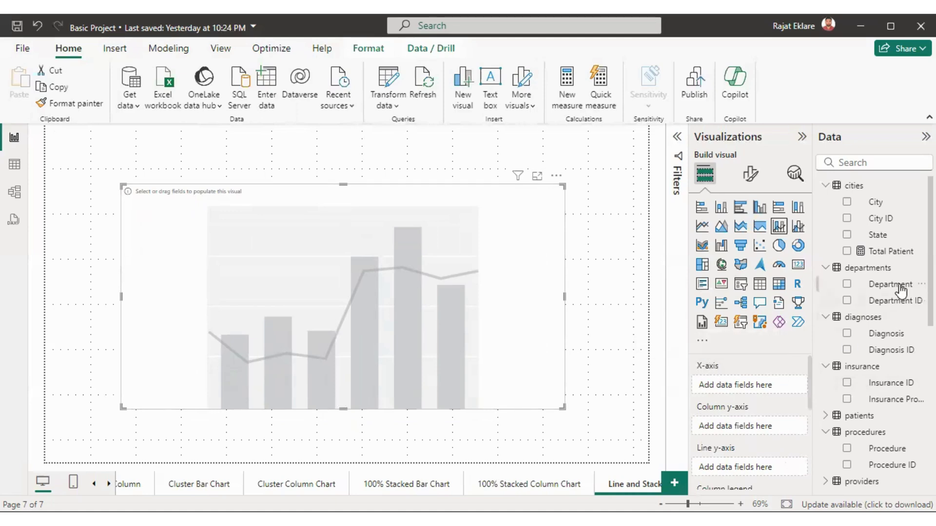
left_click_drag(895, 291, 775, 388)
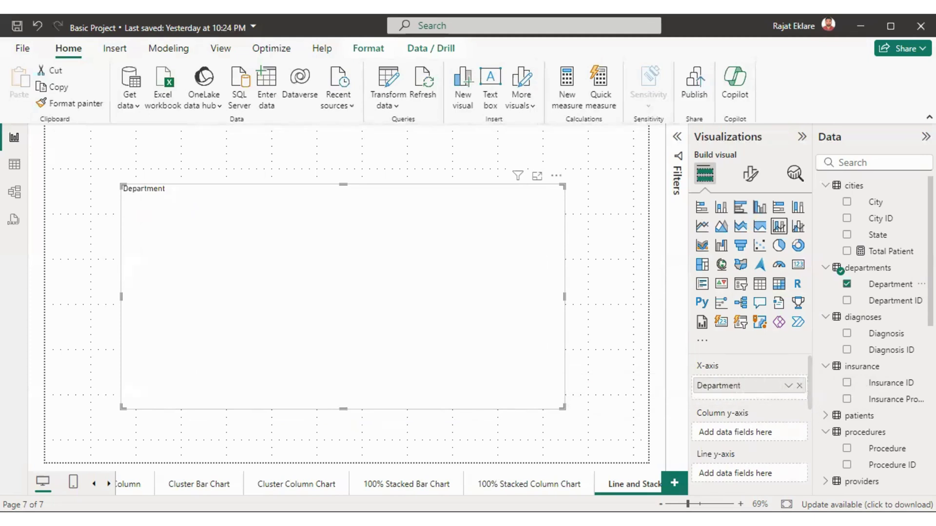
Plot Medication Cost on the column y-axis and Treatment Cost on the line y-axis
scroll(873, 342, "down", 4)
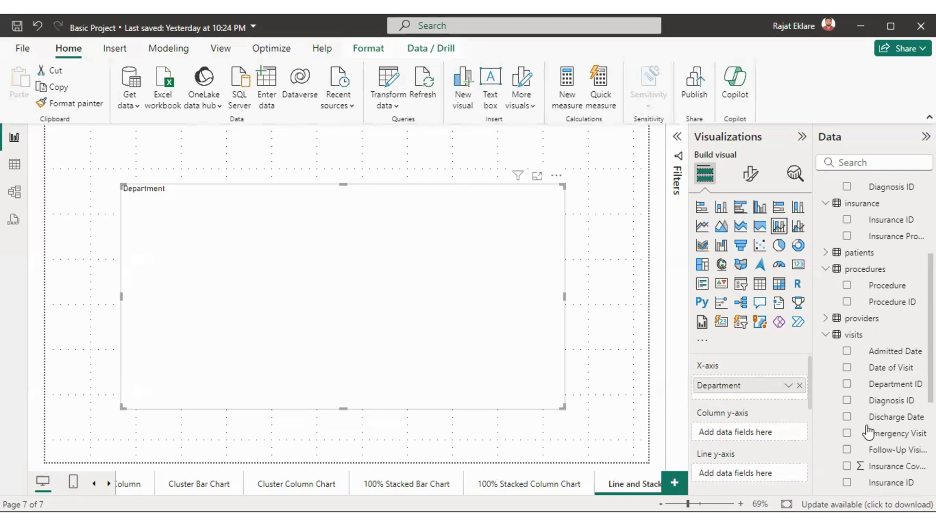
scroll(893, 429, "down", 2)
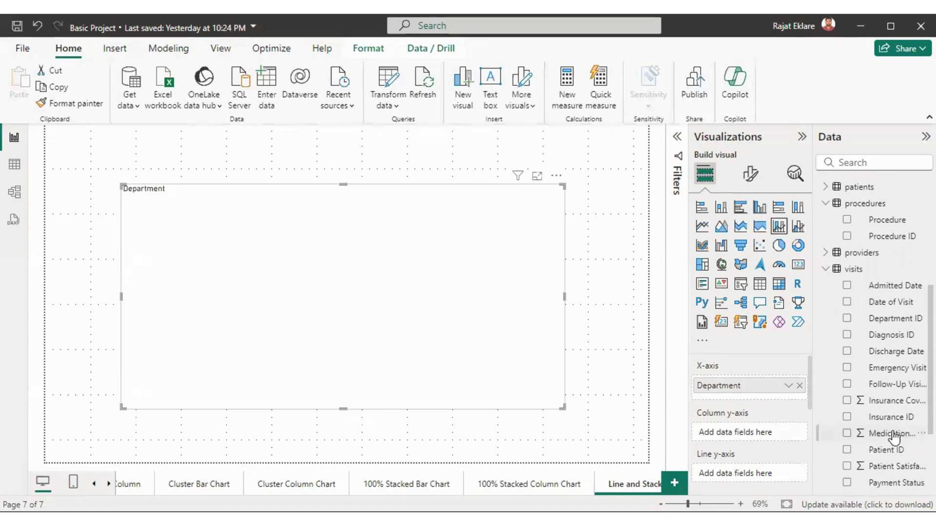
left_click_drag(863, 434, 753, 434)
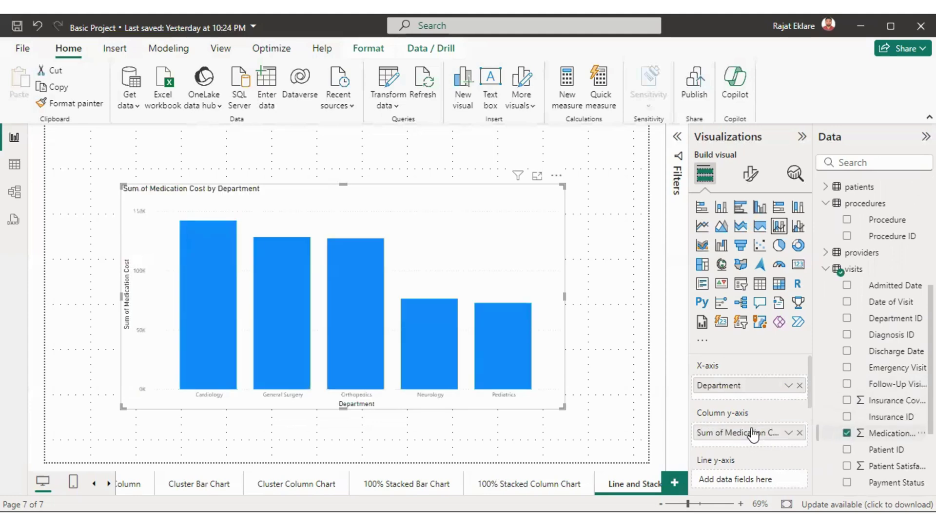
scroll(808, 394, "down", 2)
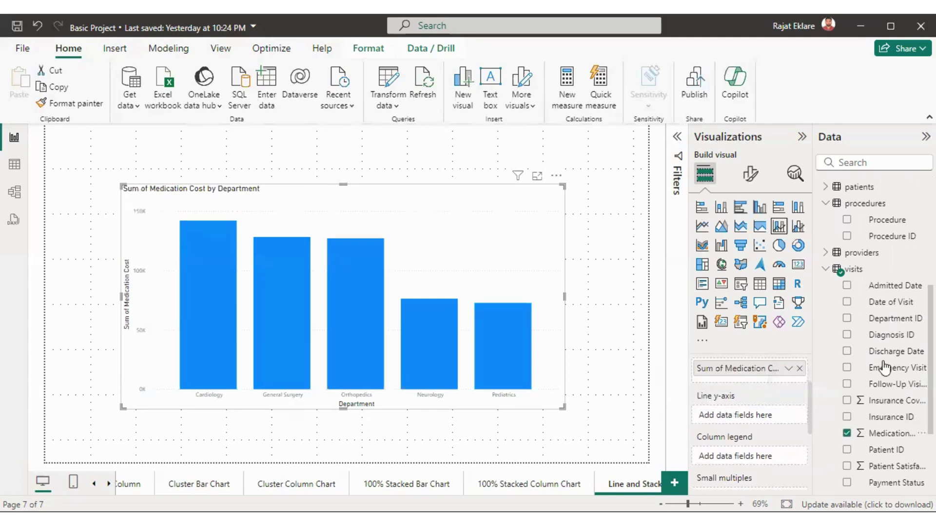
scroll(893, 483, "down", 4)
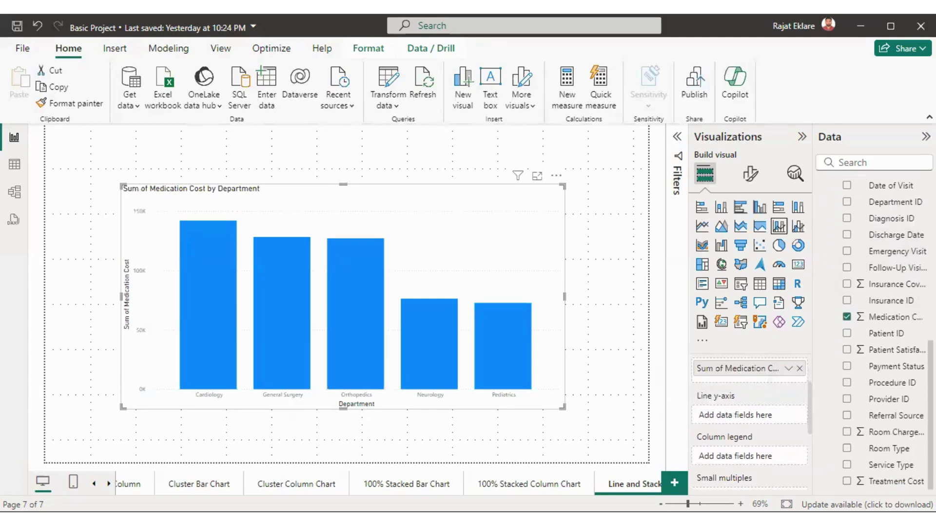
left_click_drag(893, 488, 774, 423)
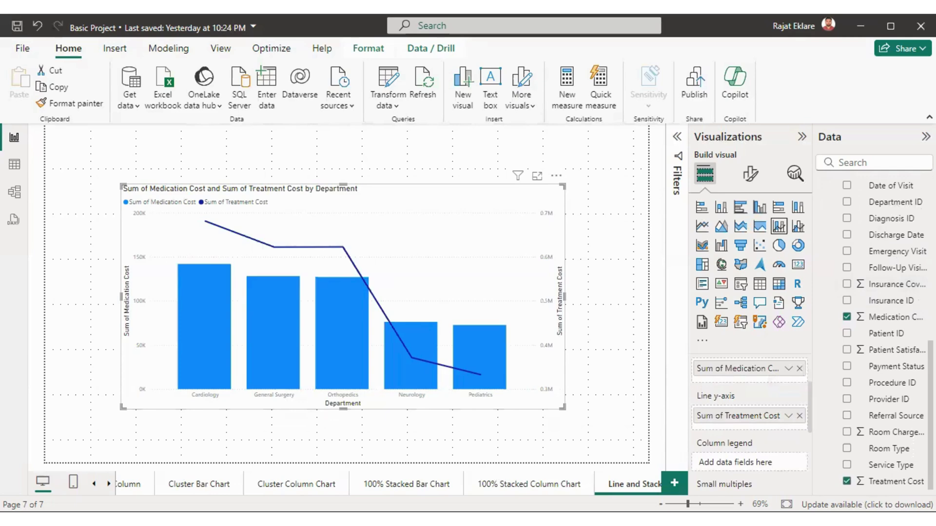
scroll(861, 279, "up", 5)
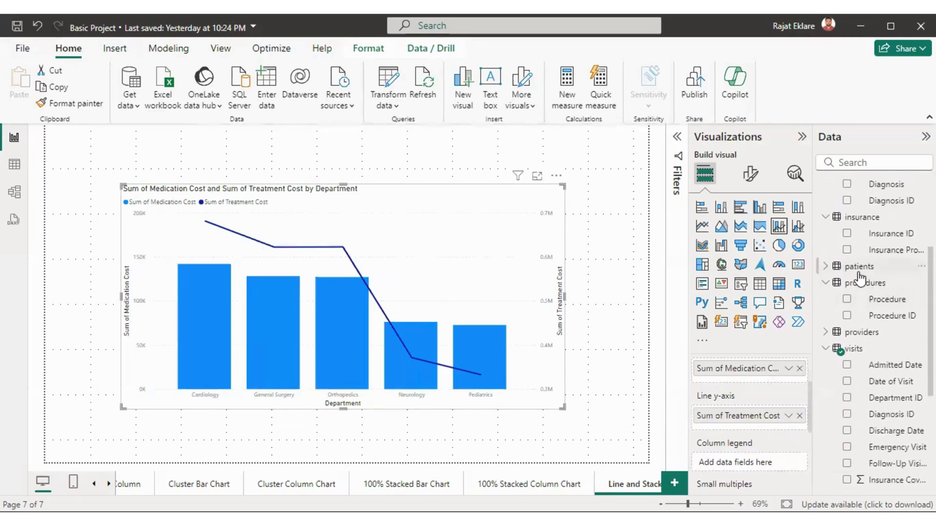
Stack the columns by Insurance Provider using the column legend
left_click_drag(888, 253, 769, 466)
left_click_drag(768, 463, 769, 463)
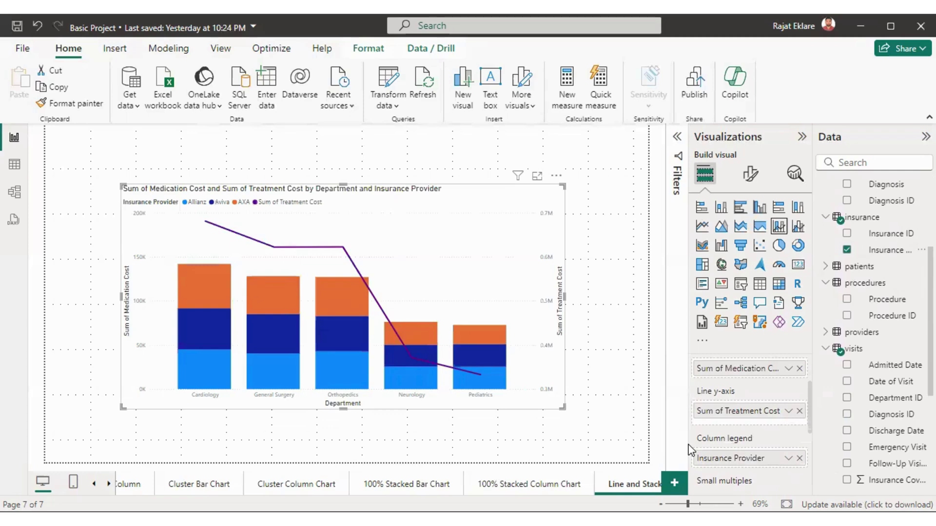
left_click_drag(807, 419, 809, 456)
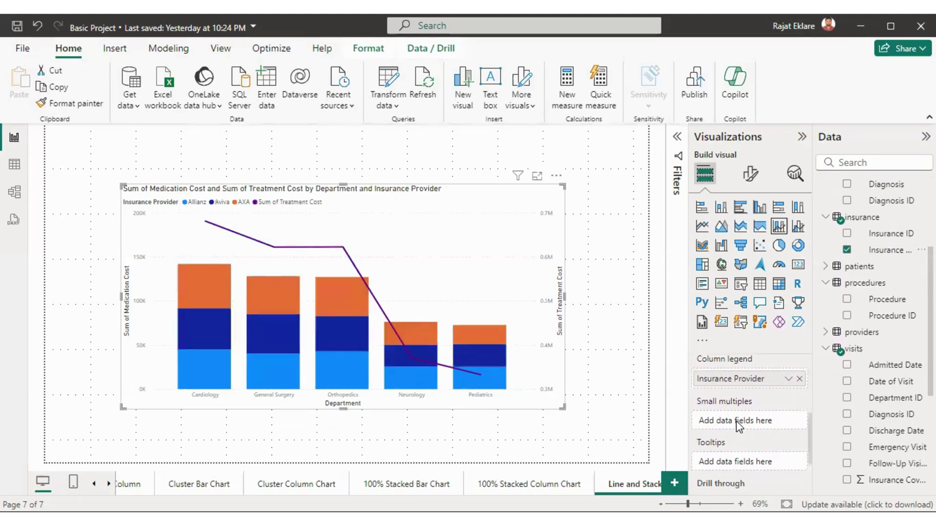
Try Diagnosis as small multiples, then remove it again
scroll(892, 292, "up", 5)
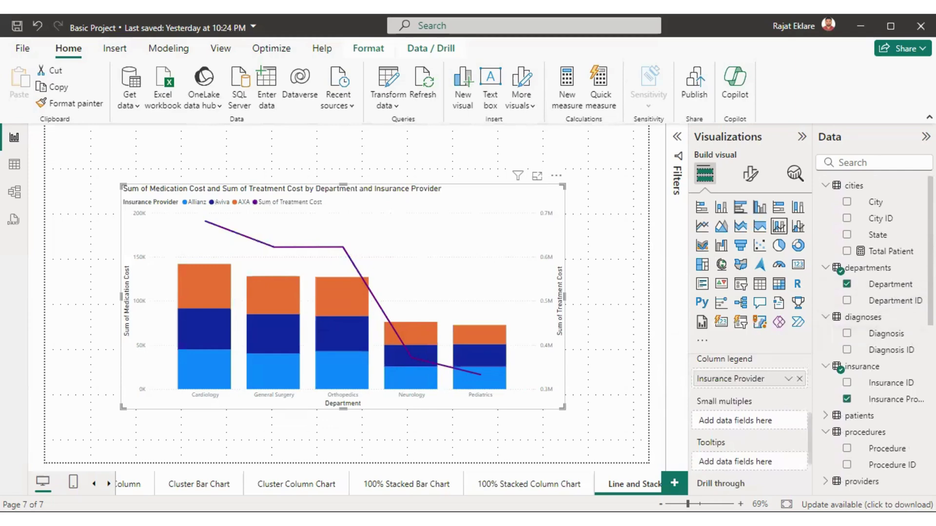
scroll(853, 342, "down", 2)
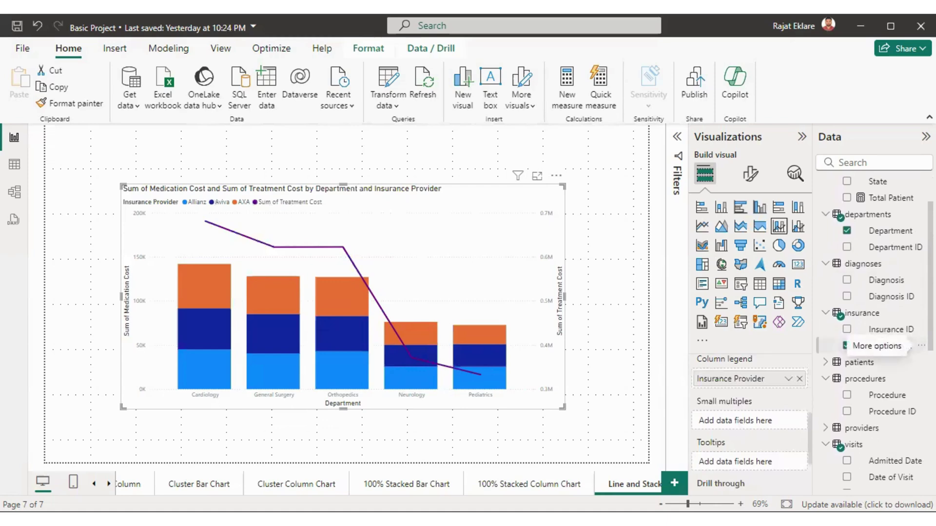
left_click_drag(902, 284, 767, 428)
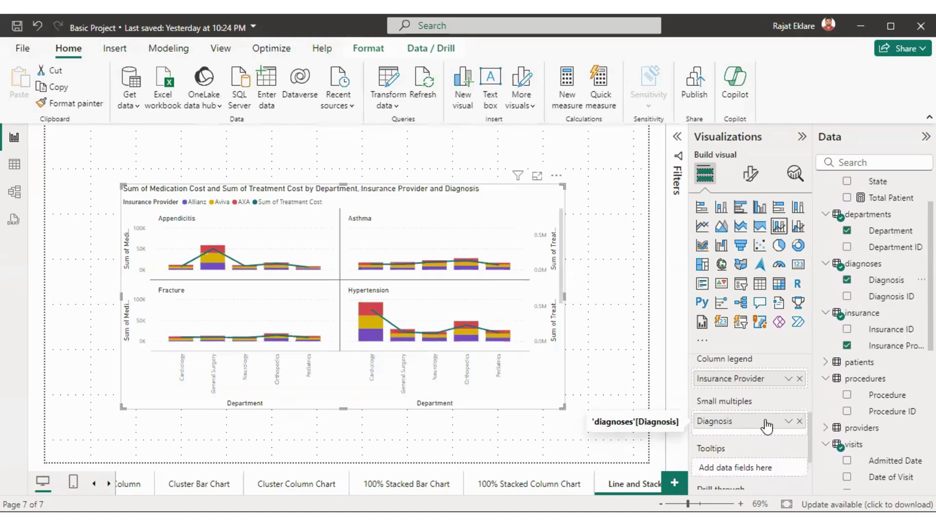
left_click(799, 422)
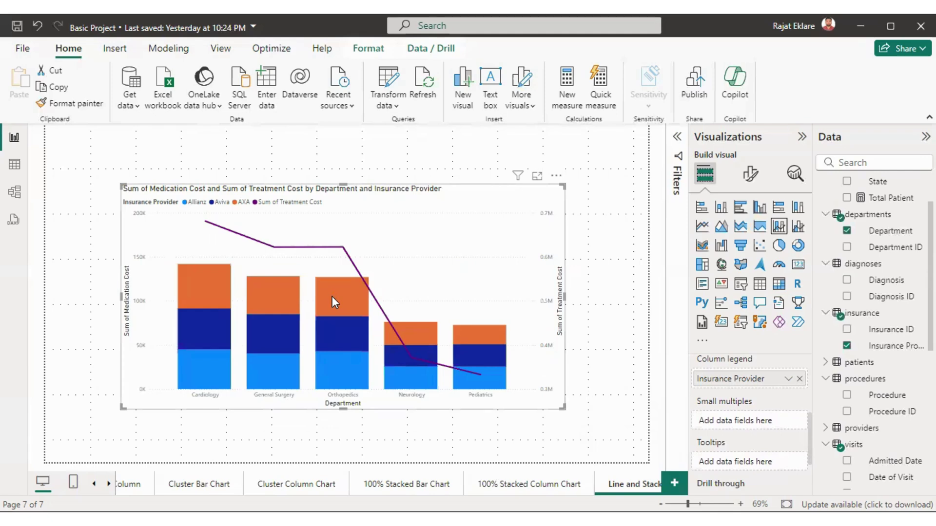
Add Total Patient to the chart's tooltips and check the tooltip on a column segment
mouse_move(332, 296)
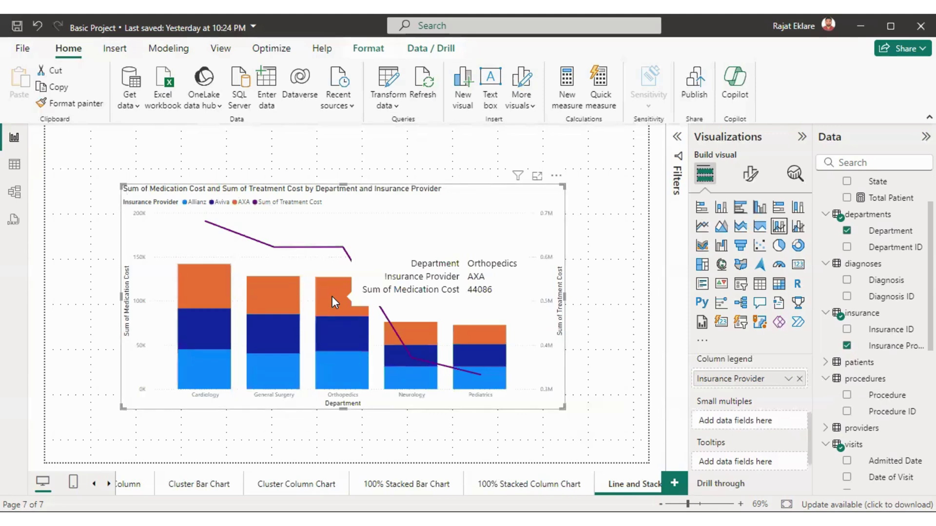
scroll(873, 332, "down", 3)
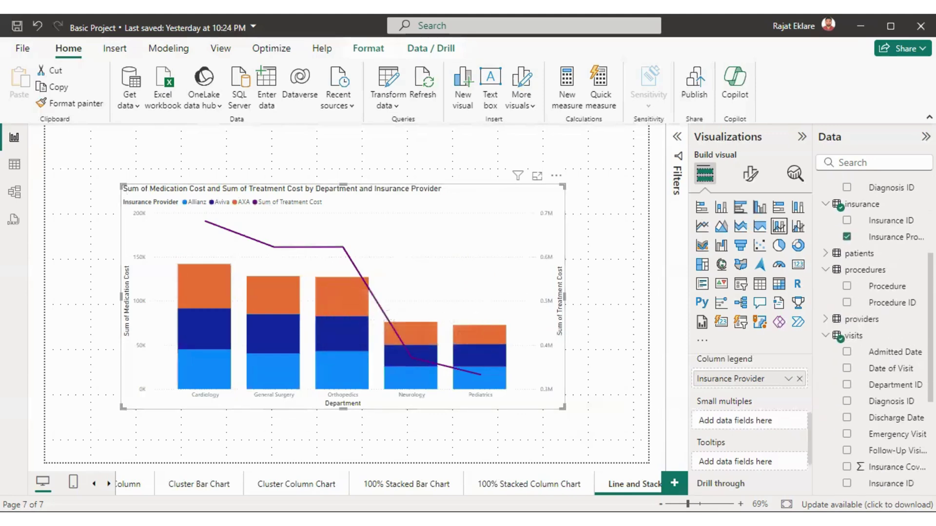
scroll(873, 331, "up", 4)
left_click_drag(885, 254, 762, 459)
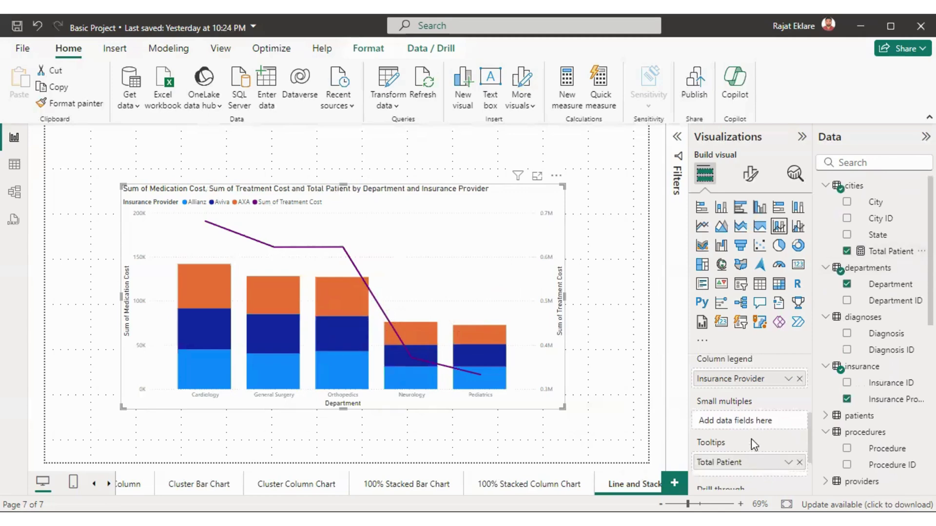
mouse_move(353, 294)
scroll(809, 436, "down", 2)
scroll(806, 438, "up", 4)
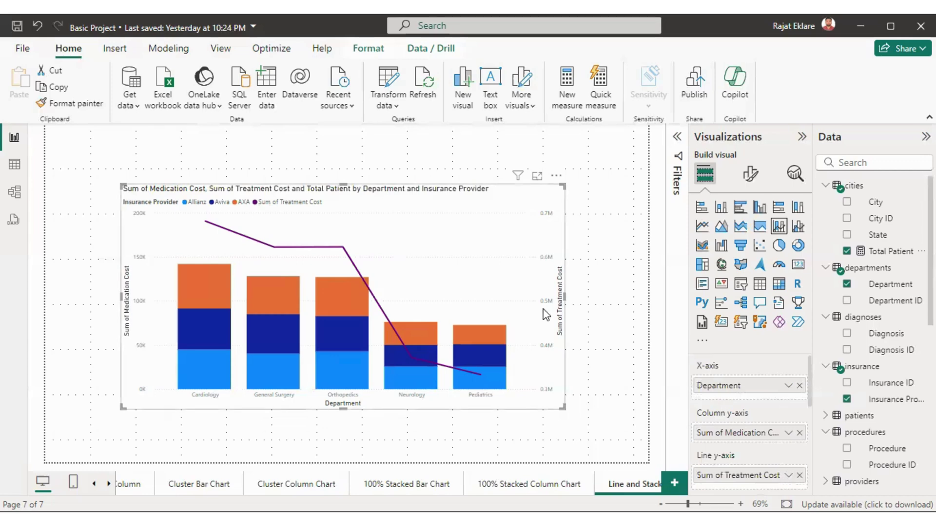
Set the chart width to 1000 and recentre it on the page
left_click(751, 173)
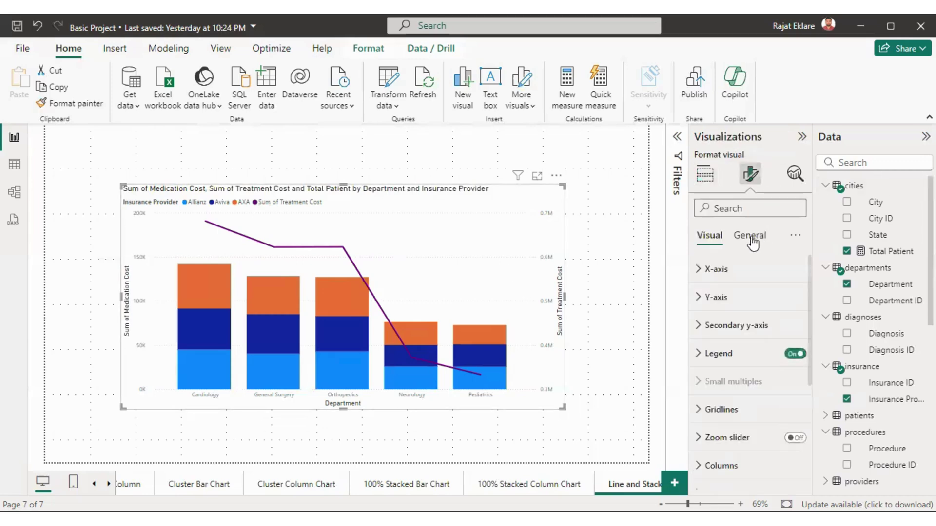
left_click(753, 235)
left_click(723, 269)
double_click(722, 373)
type("100")
key("Return")
left_click_drag(502, 278, 493, 275)
key("Escape")
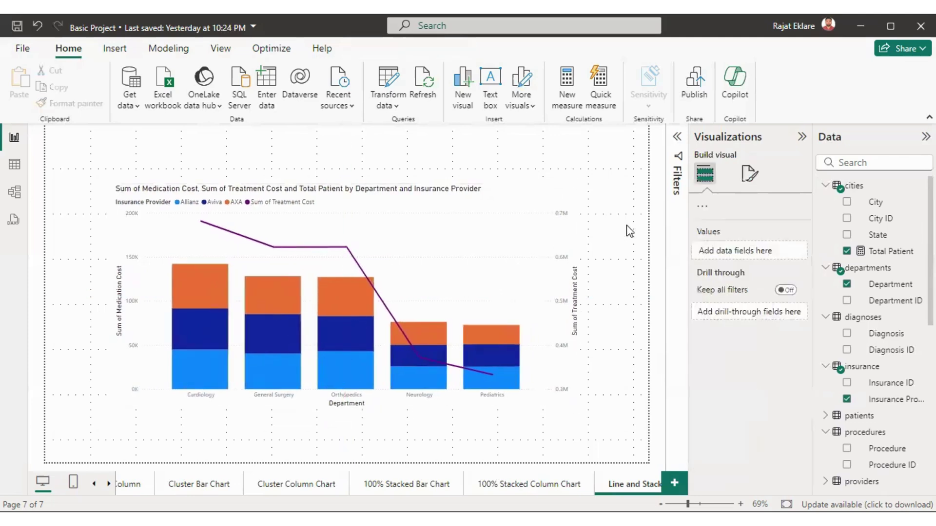
left_click(496, 268)
left_click(600, 247)
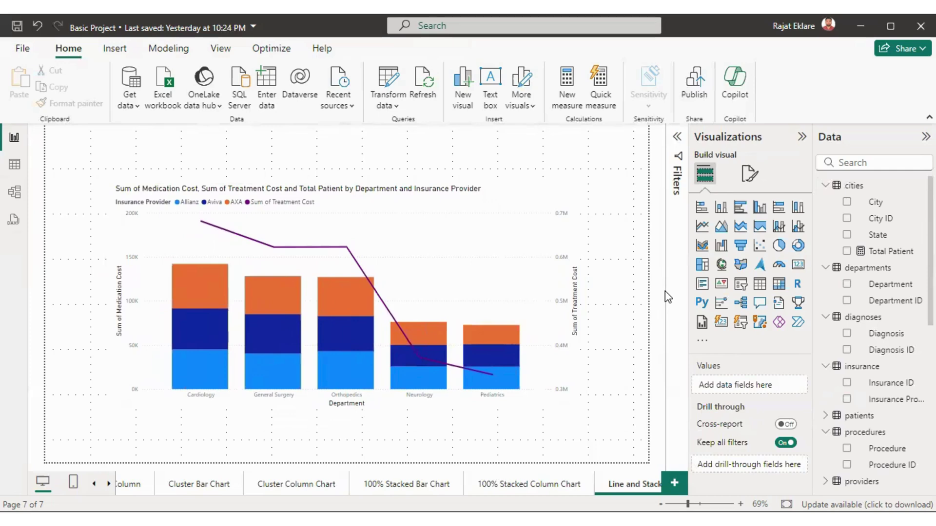
Make the page canvas background black at 0% transparency
left_click(749, 173)
left_click(739, 273)
left_click(738, 273)
left_click(731, 296)
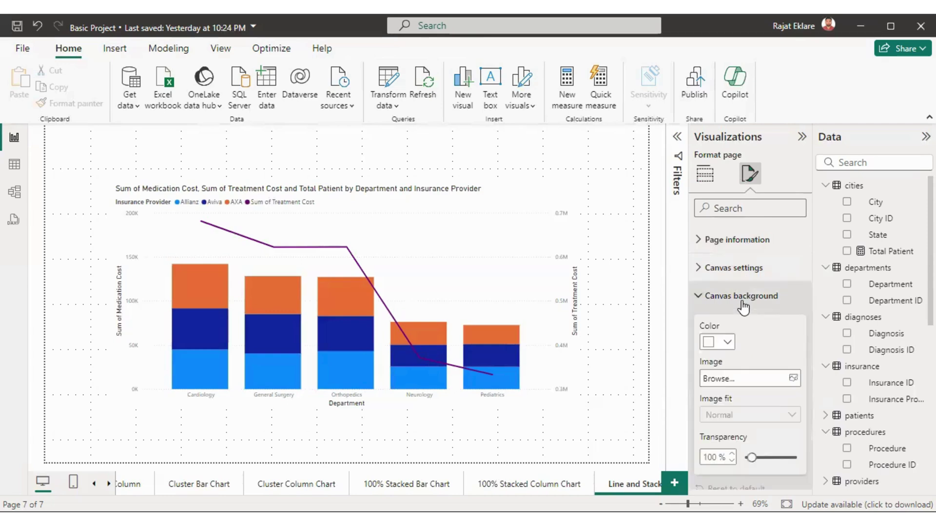
left_click(716, 342)
left_click(739, 291)
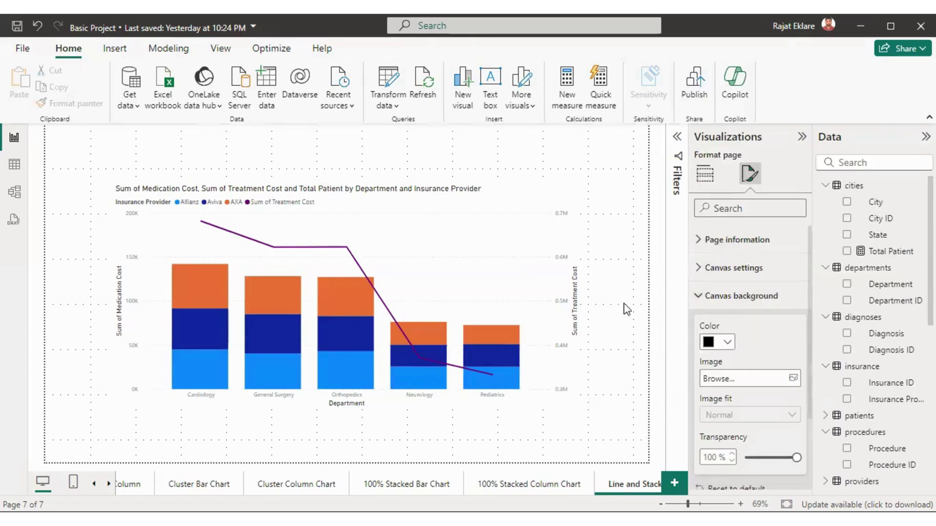
left_click_drag(797, 457, 745, 458)
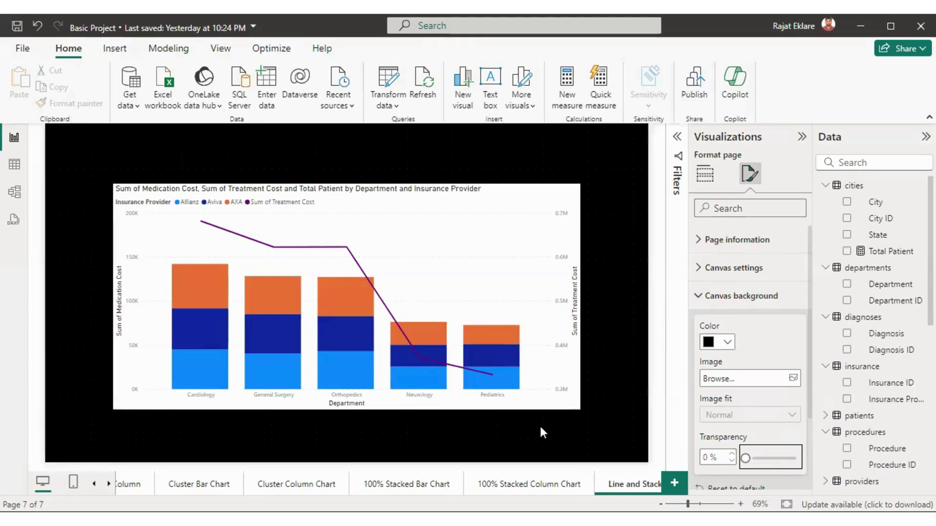
left_click(712, 296)
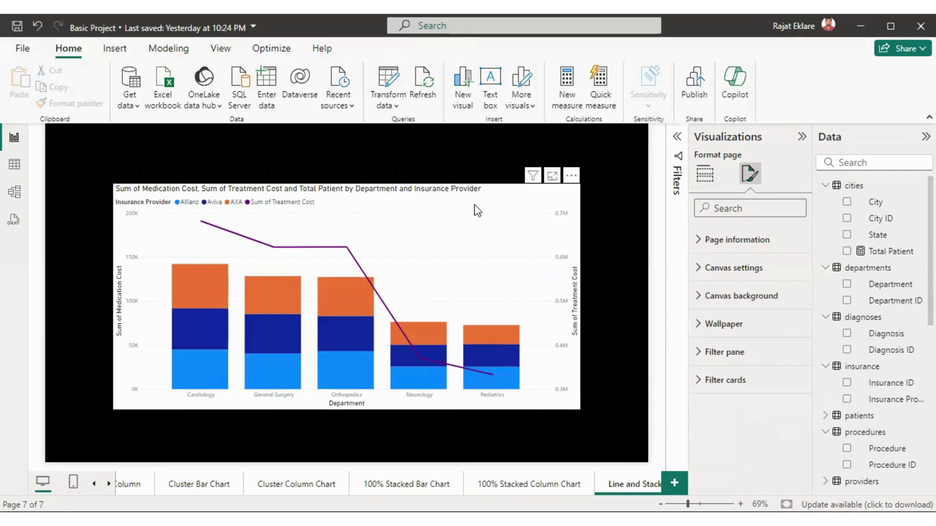
Set the chart's own Effects background colour to black
left_click(499, 211)
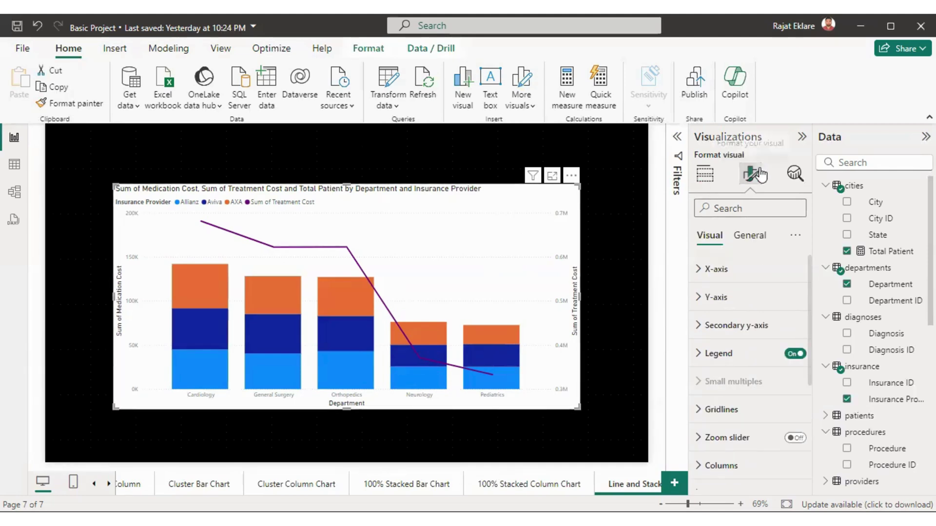
left_click(750, 237)
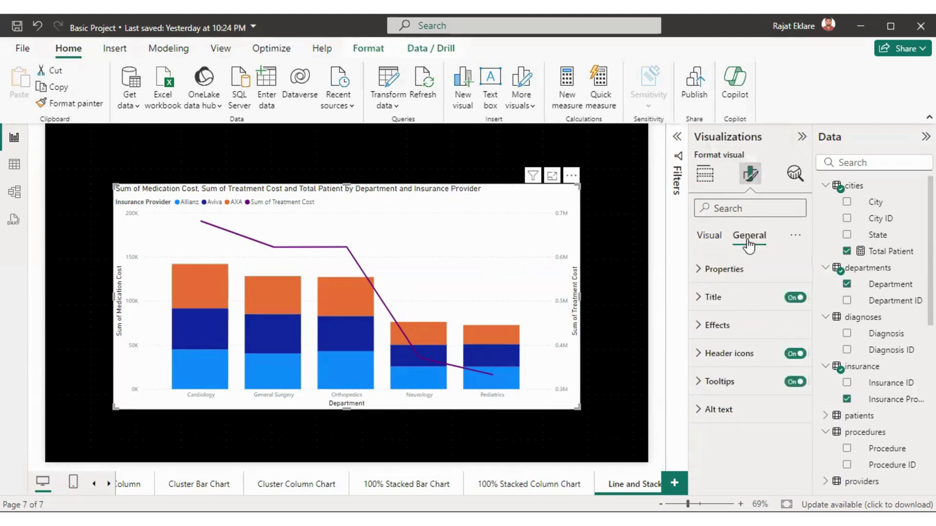
left_click(722, 271)
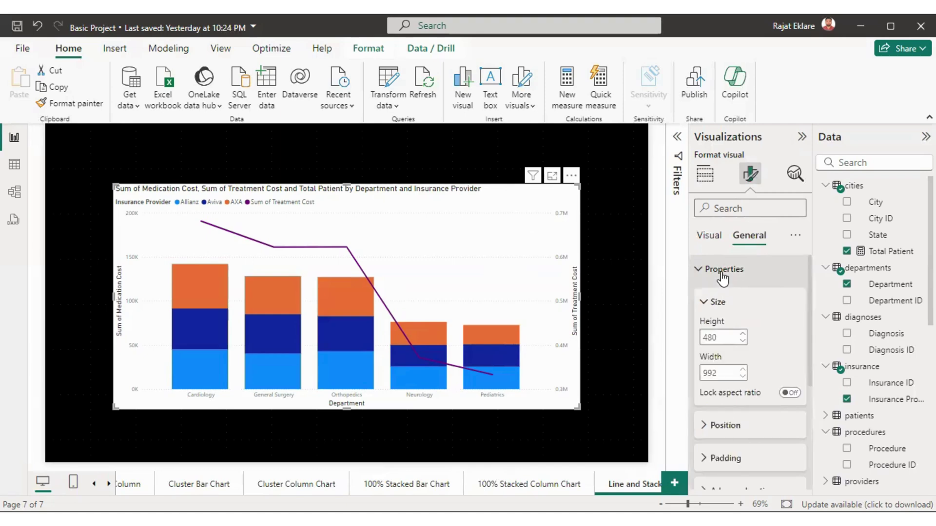
left_click(723, 271)
left_click(720, 298)
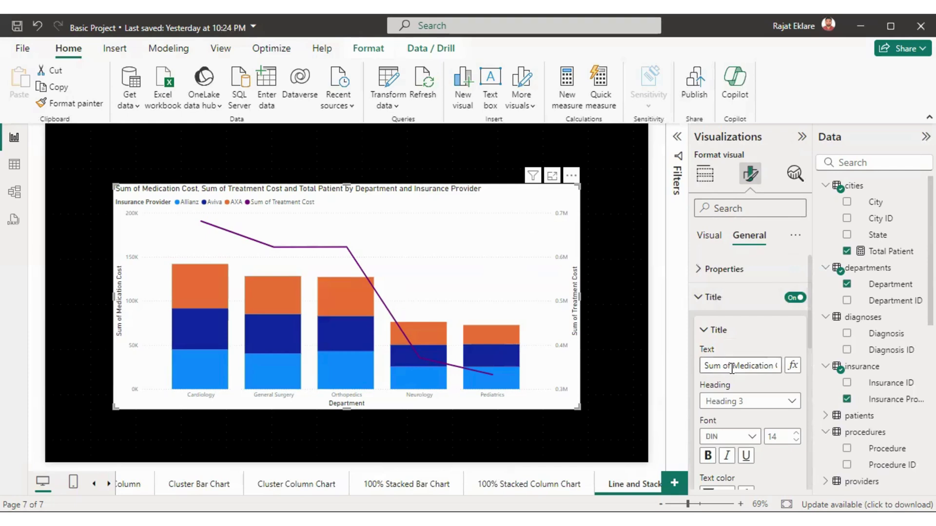
left_click(720, 330)
left_click(716, 298)
left_click(717, 335)
left_click(723, 393)
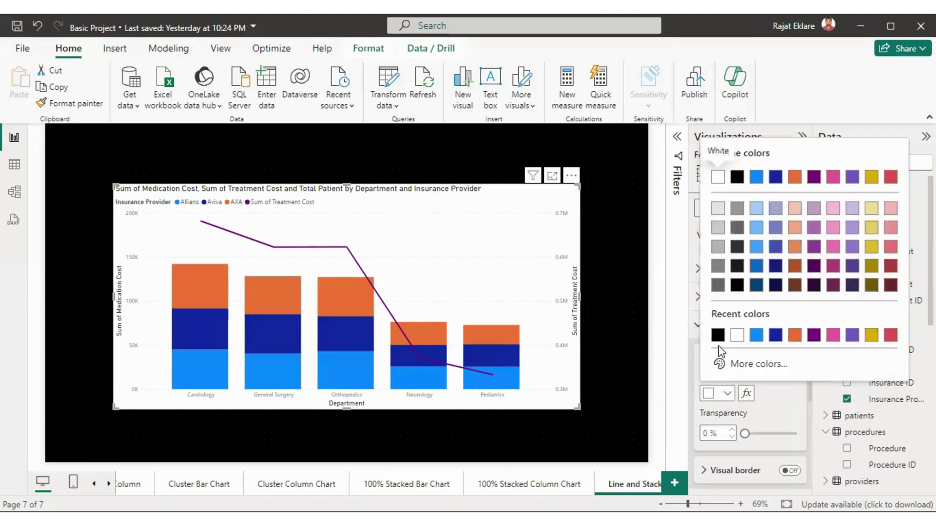
left_click(718, 336)
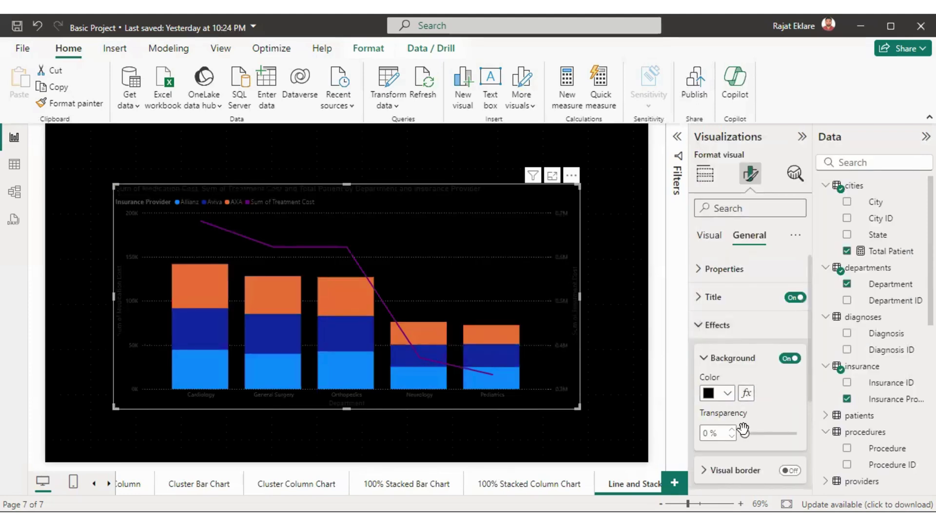
left_click(730, 360)
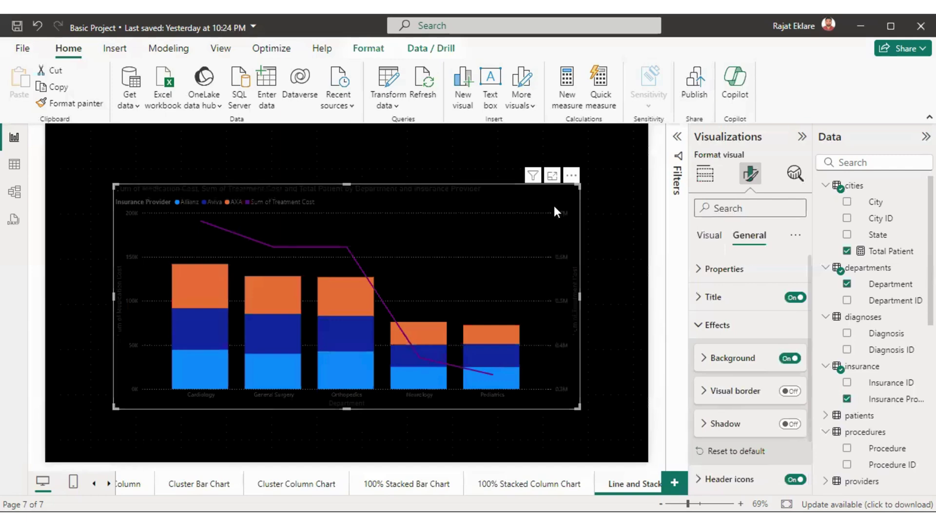
Turn on a white visual border with 15 px rounded corners
left_click(789, 391)
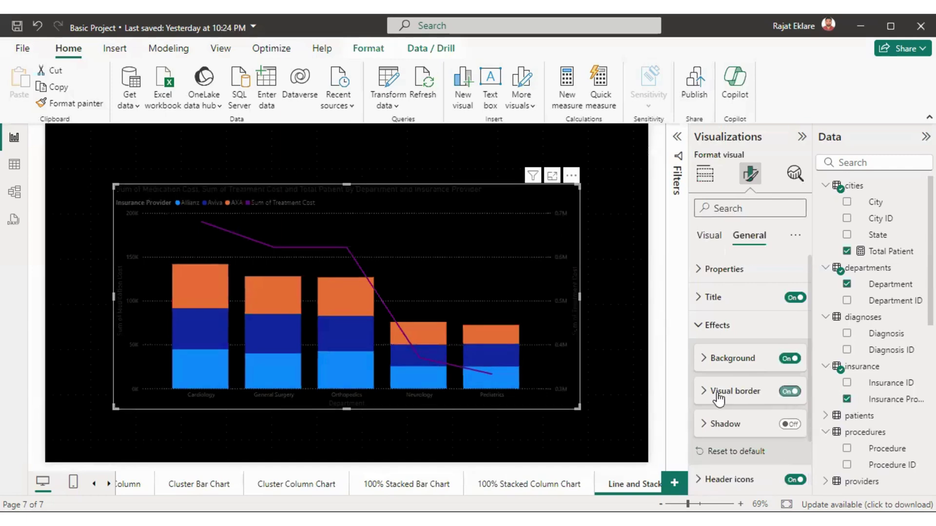
left_click(719, 392)
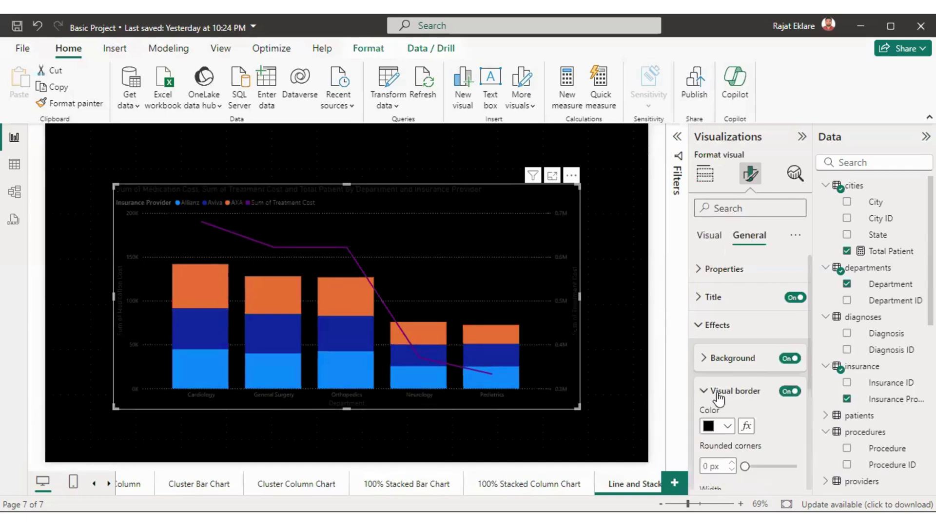
left_click(722, 429)
left_click(713, 208)
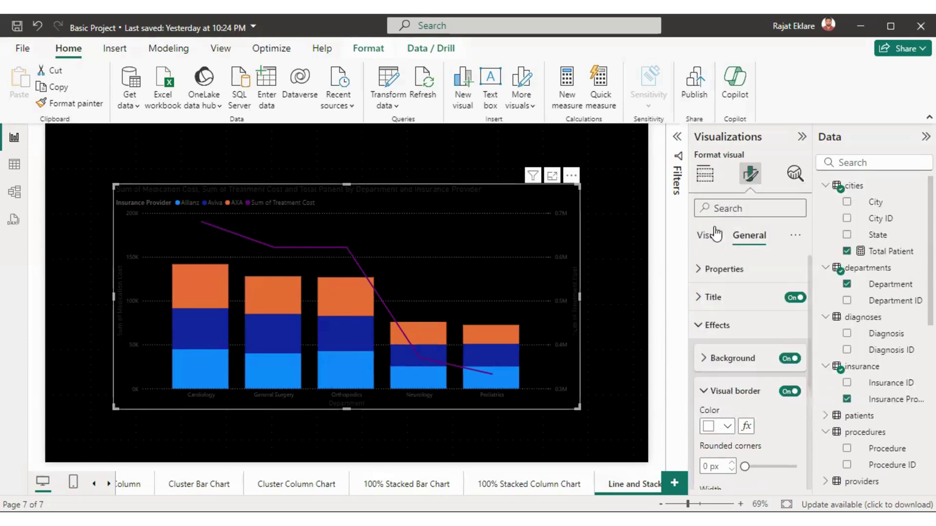
left_click_drag(746, 468, 771, 467)
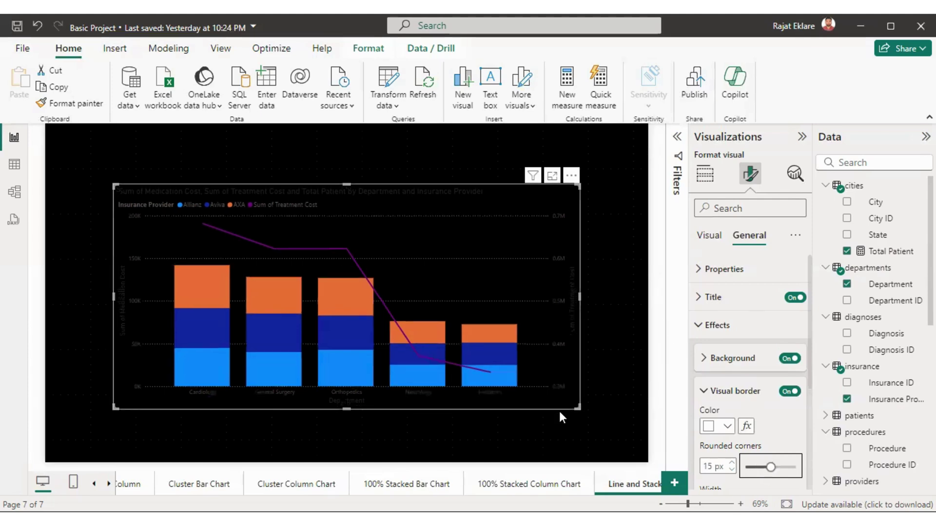
left_click(614, 402)
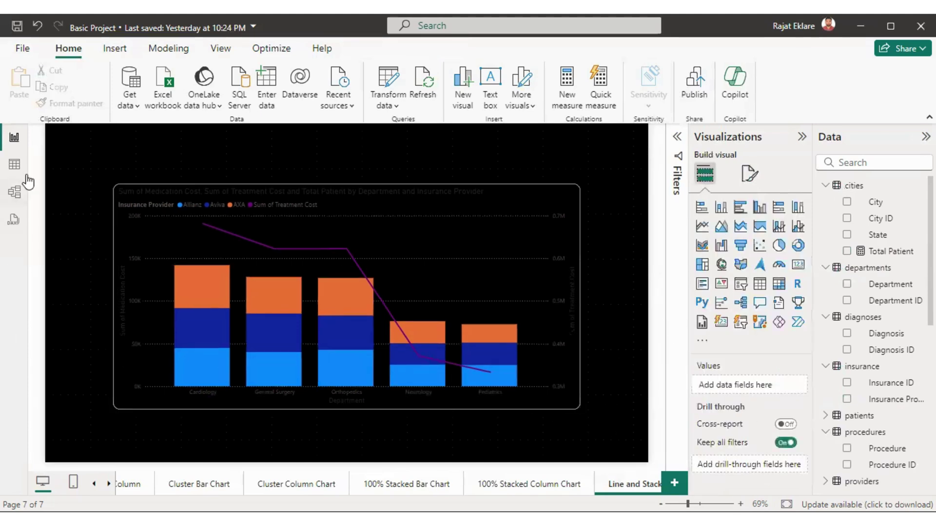
left_click(453, 405)
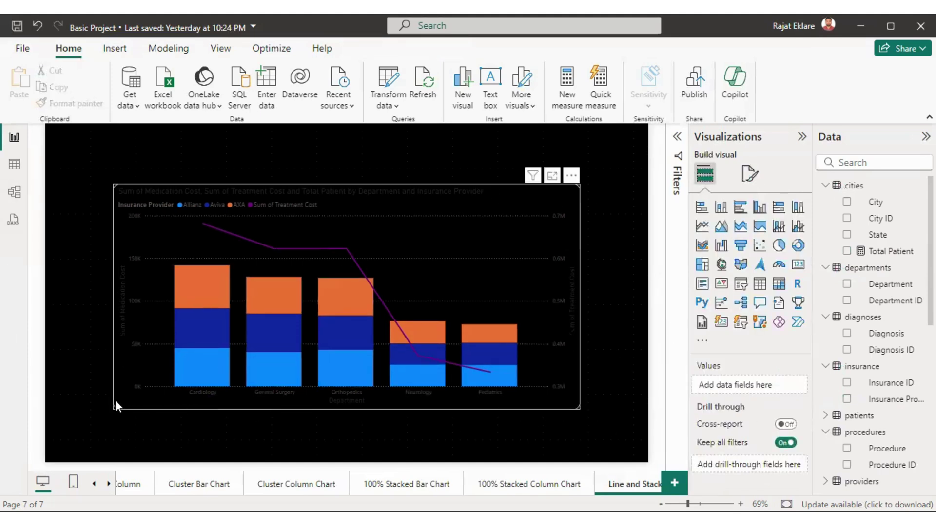
Increase the chart border width to 2 px
left_click(751, 173)
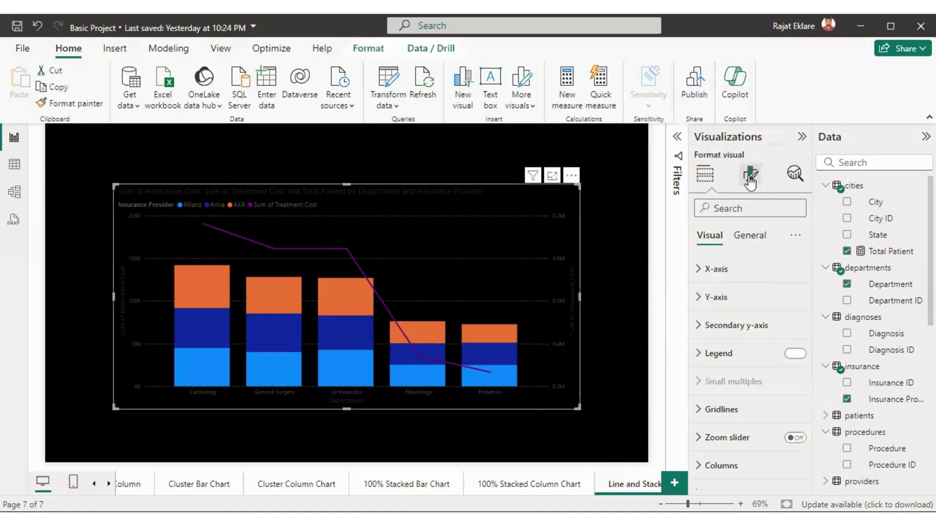
left_click(749, 235)
left_click(727, 325)
left_click(789, 470)
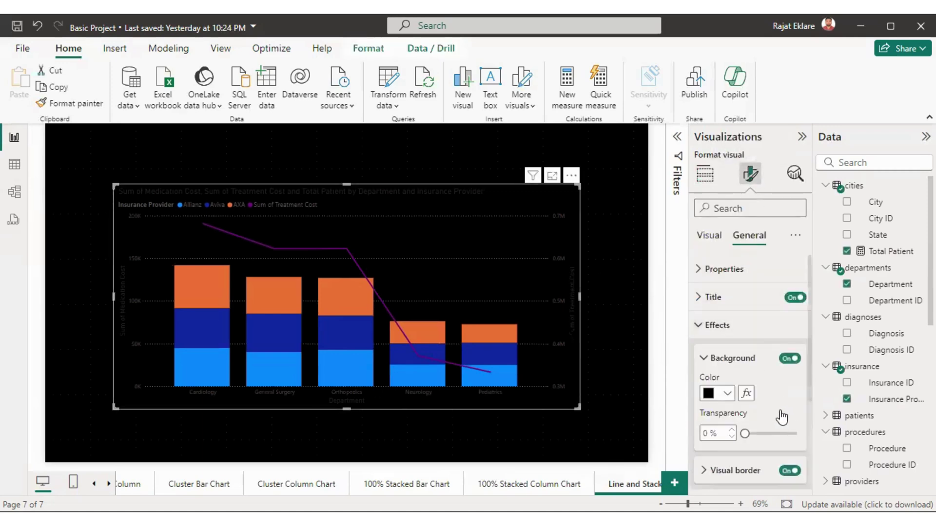
scroll(785, 404, "down", 3)
left_click(731, 341)
left_click(742, 445)
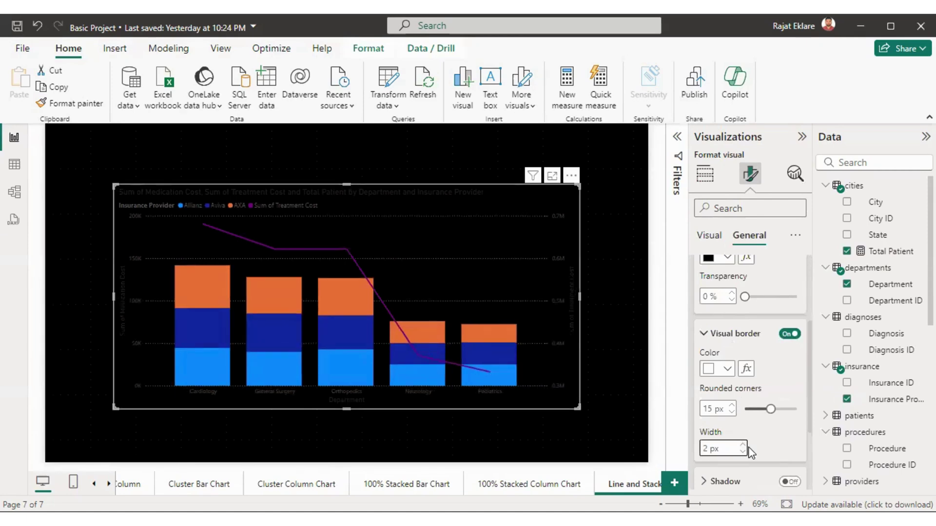
left_click(739, 334)
left_click(725, 366)
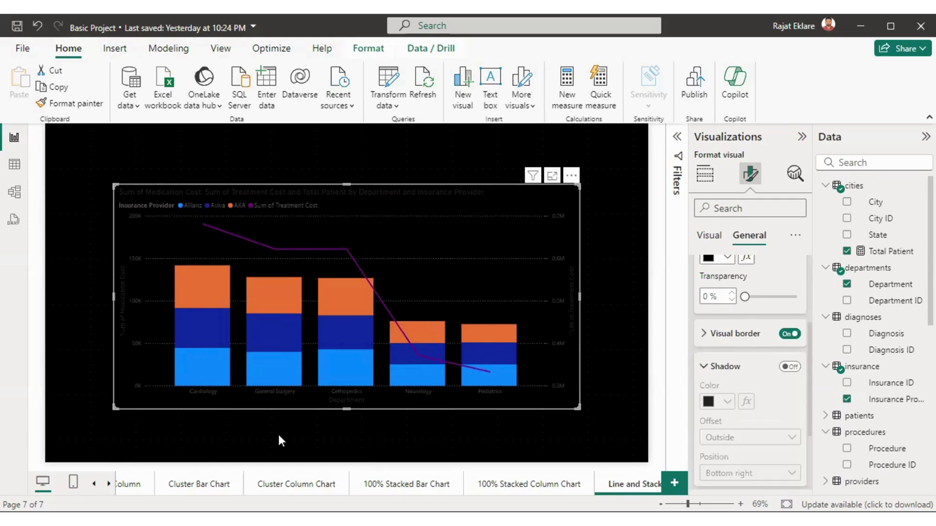
Turn on a white chart shadow positioned at the bottom right
left_click(789, 366)
left_click(732, 401)
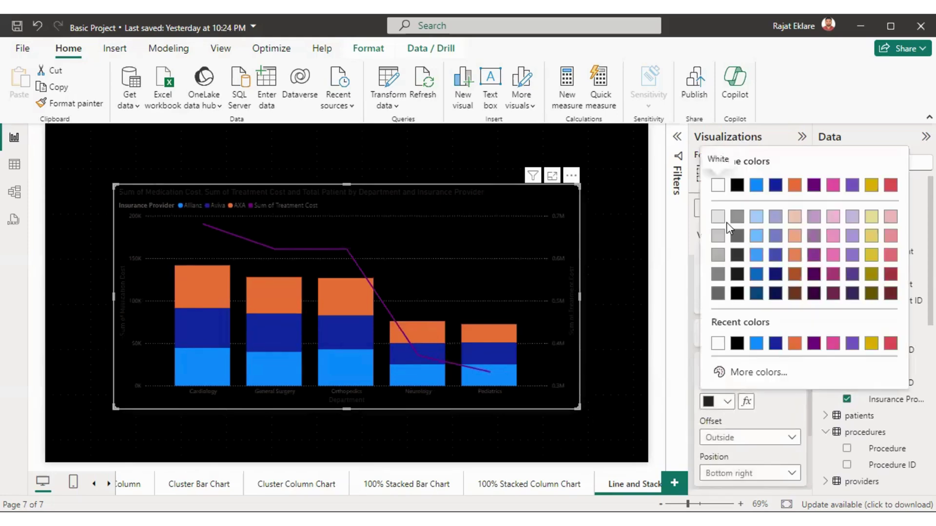
left_click(717, 187)
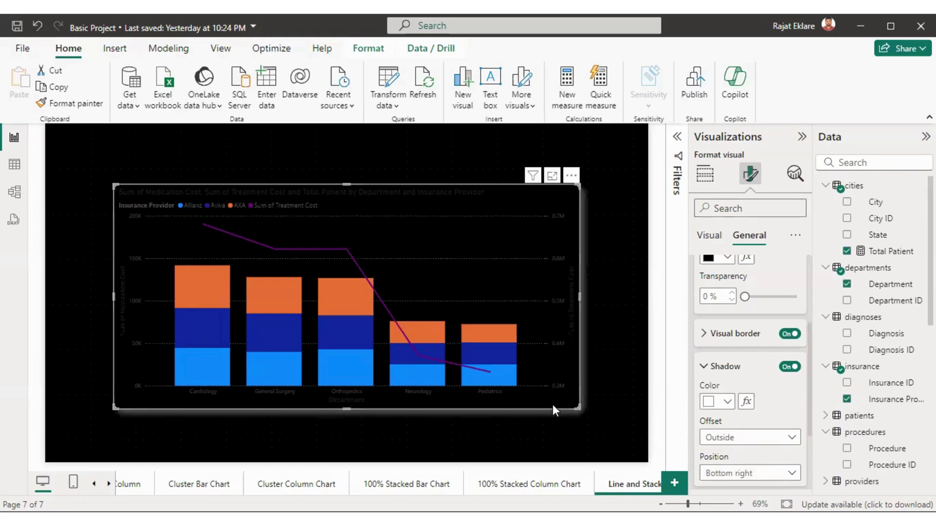
left_click(740, 473)
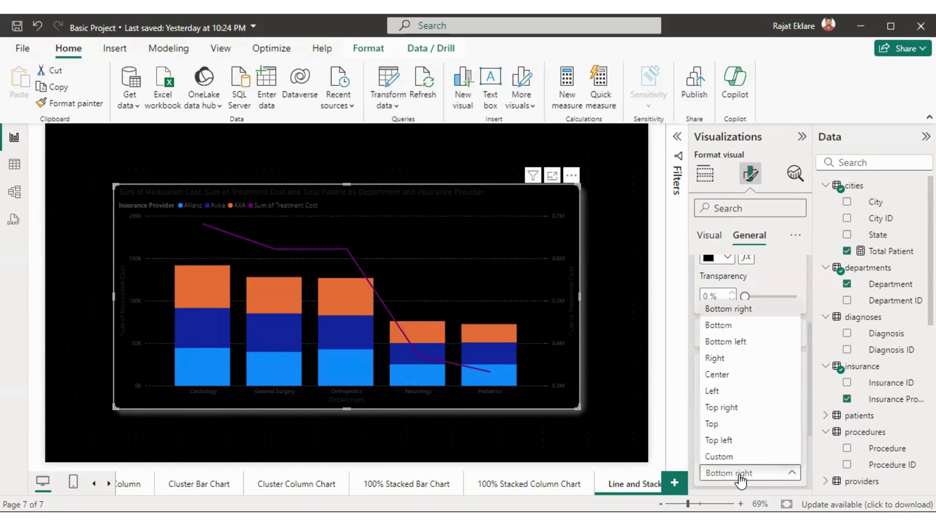
left_click(637, 369)
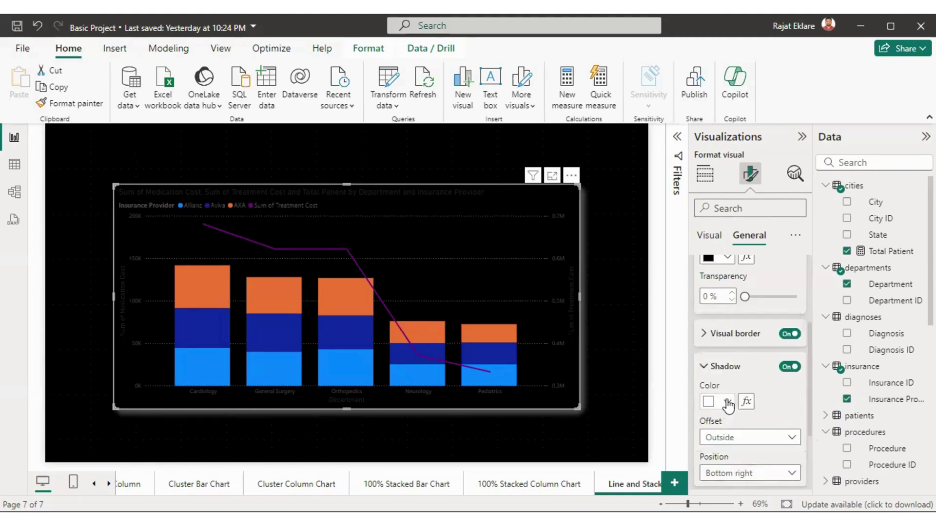
scroll(810, 420, "down", 3)
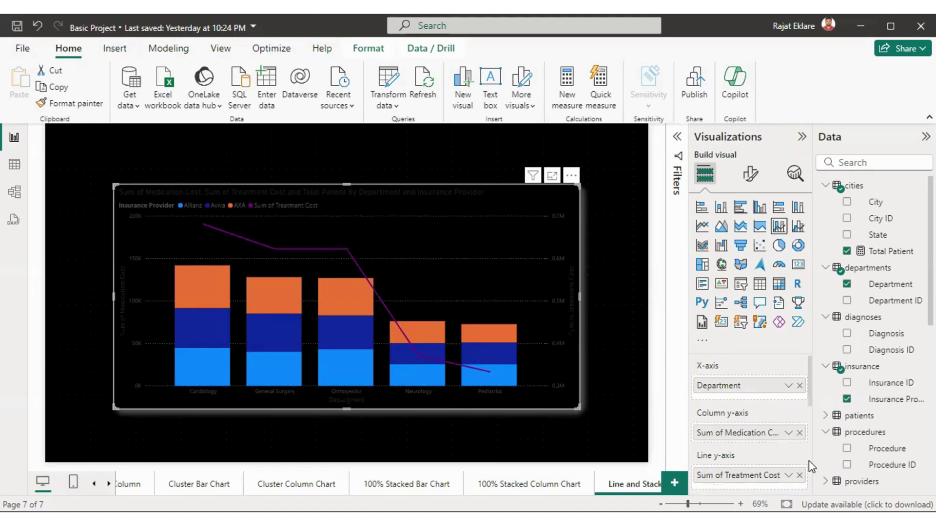
Make the X-axis department labels white, bold and larger
left_click(757, 175)
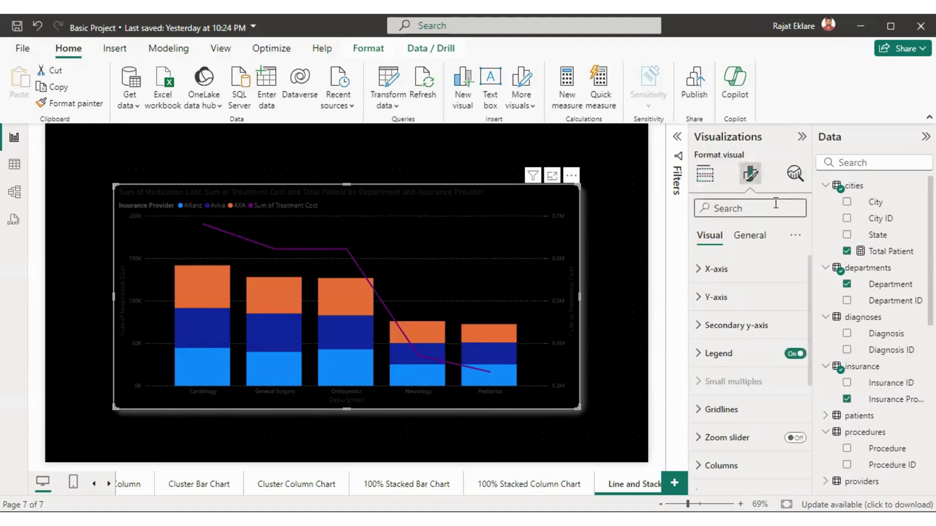
left_click(720, 271)
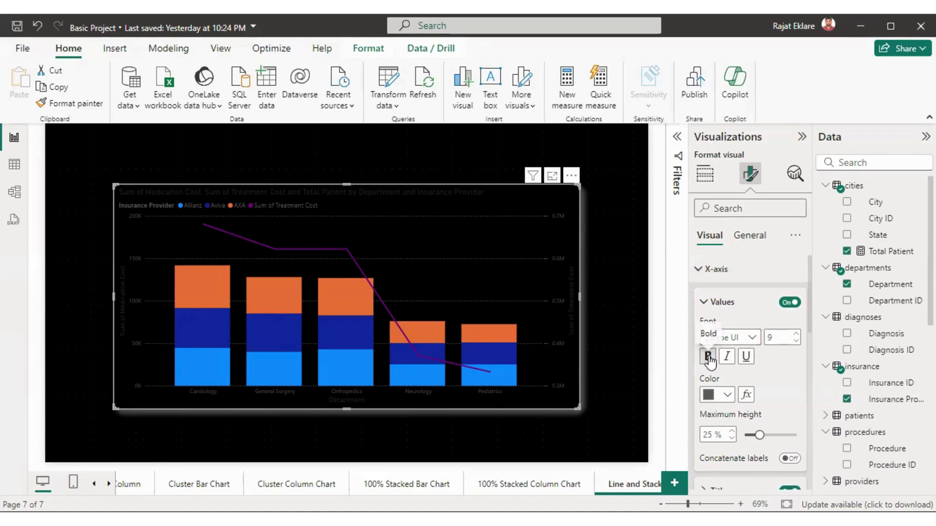
left_click(717, 395)
left_click(718, 179)
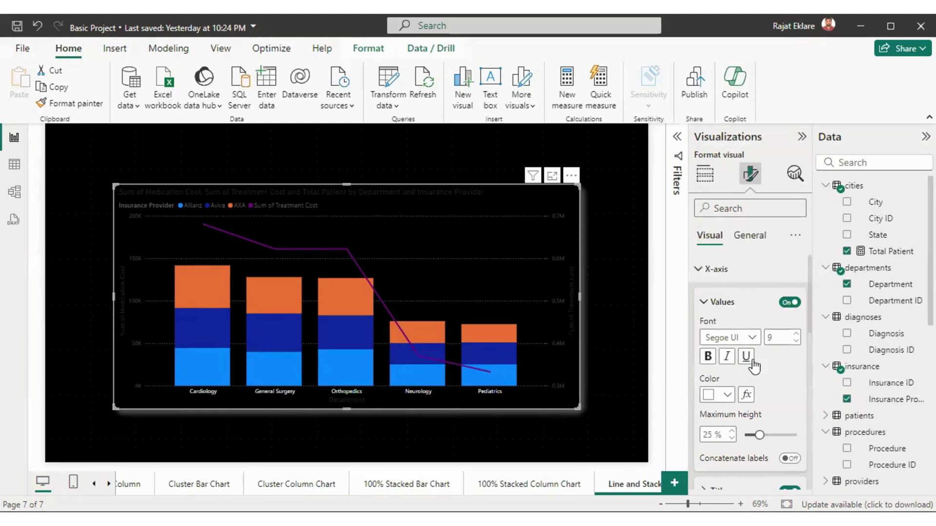
left_click(795, 335)
left_click(795, 334)
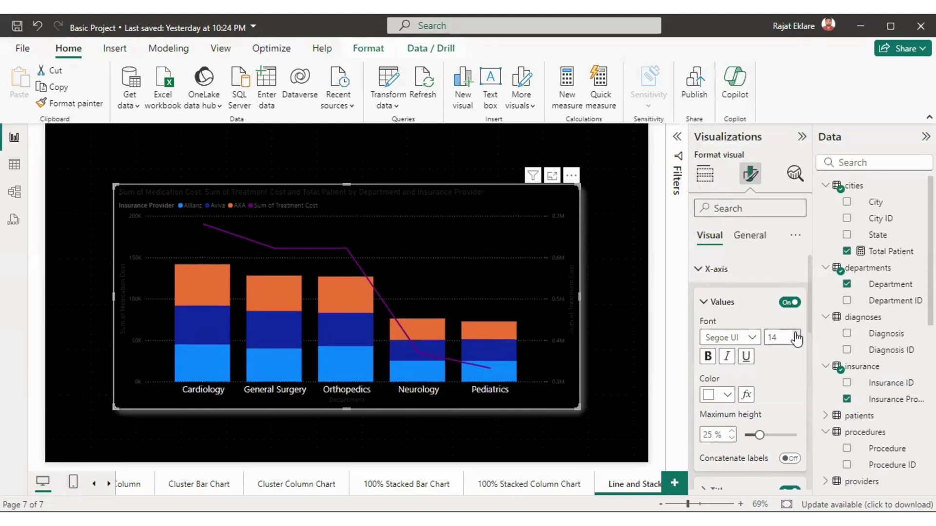
left_click(708, 357)
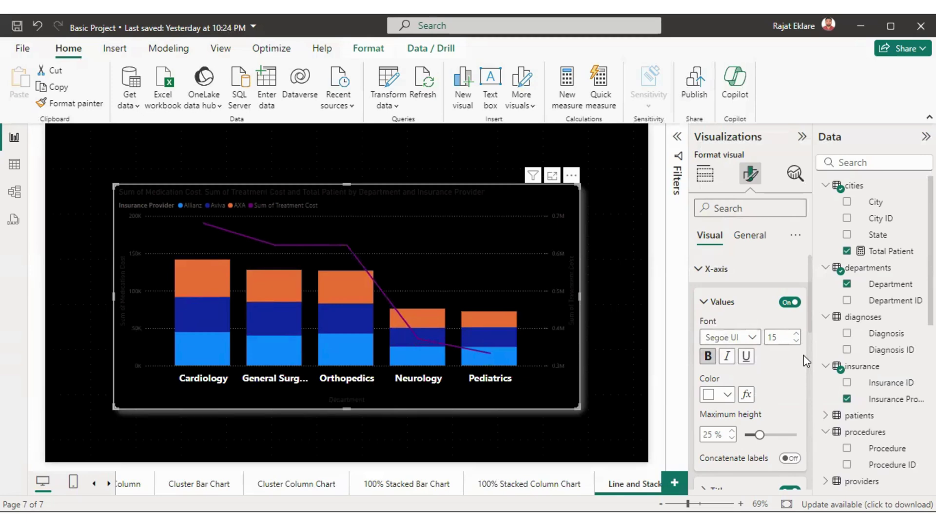
scroll(809, 343, "down", 3)
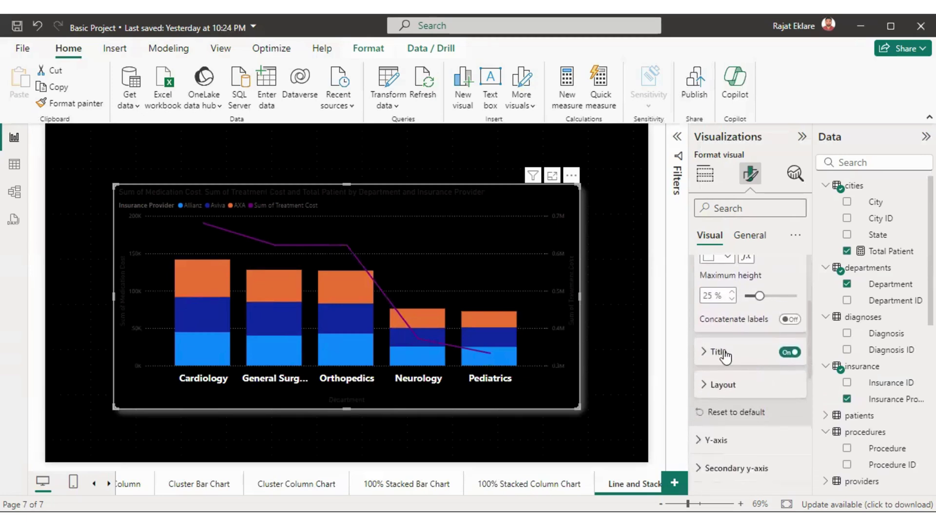
Make the Department axis title white, bold and size 15
left_click(720, 355)
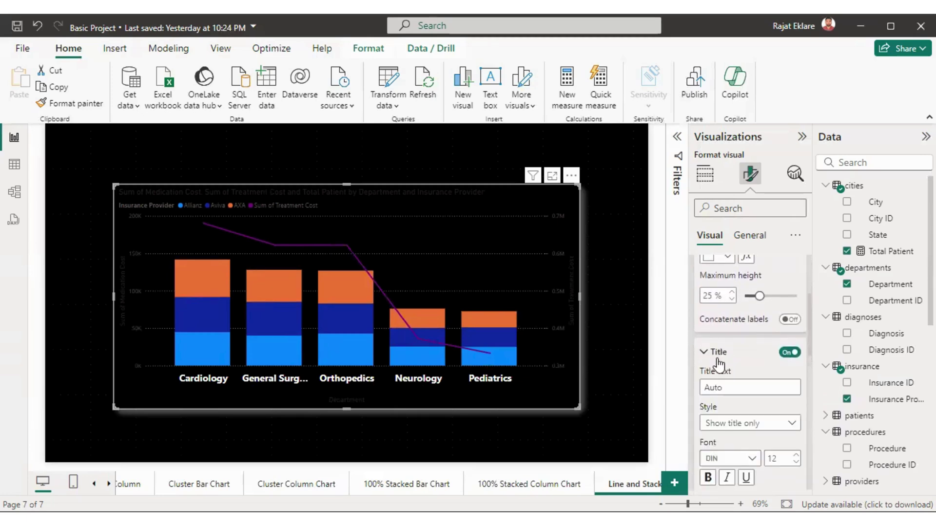
left_click(708, 478)
left_click(796, 455)
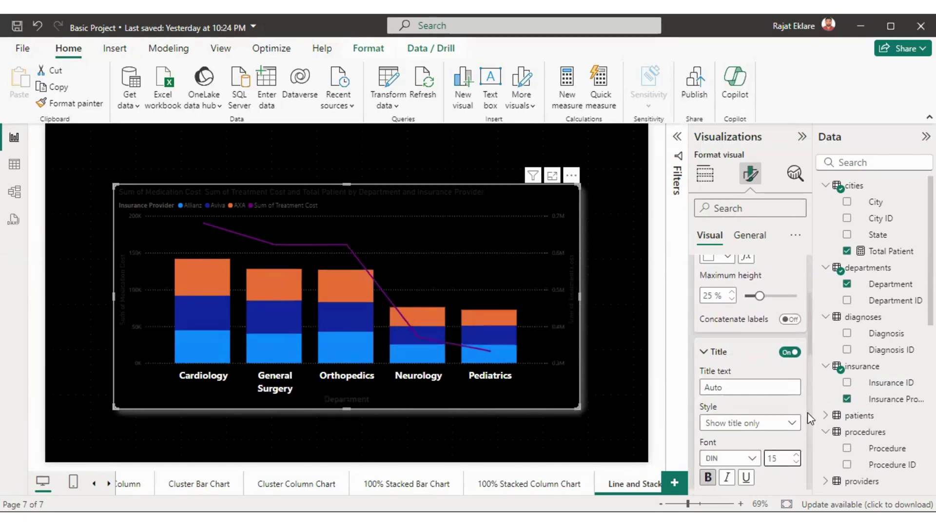
scroll(751, 370, "down", 1)
left_click(725, 451)
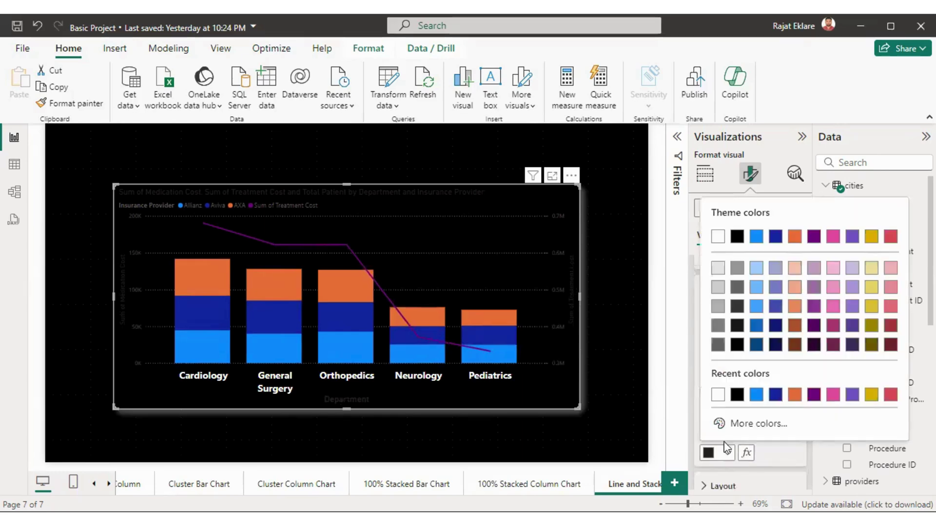
left_click(721, 238)
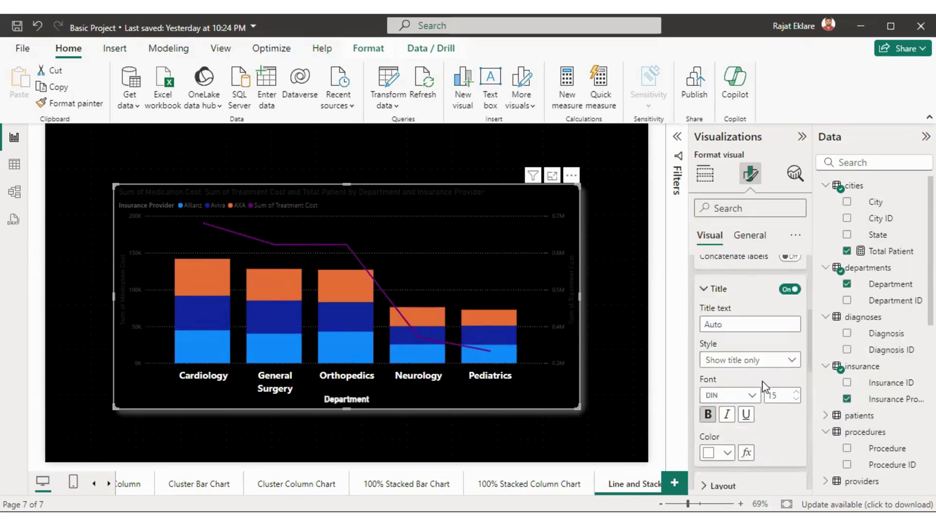
Shrink the department labels back down to size 12 so they fit on one line
scroll(785, 337, "up", 1)
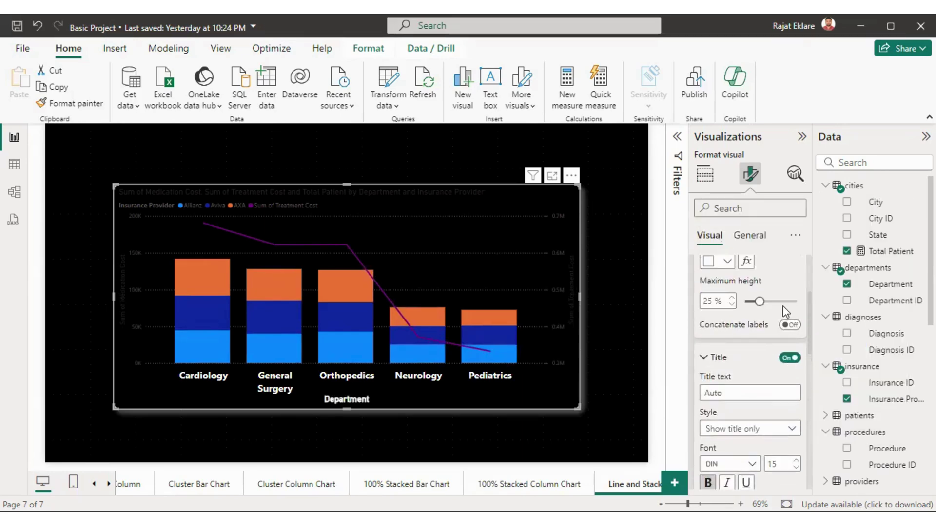
scroll(785, 312, "up", 1)
left_click(796, 276)
left_click(795, 276)
left_click(795, 276)
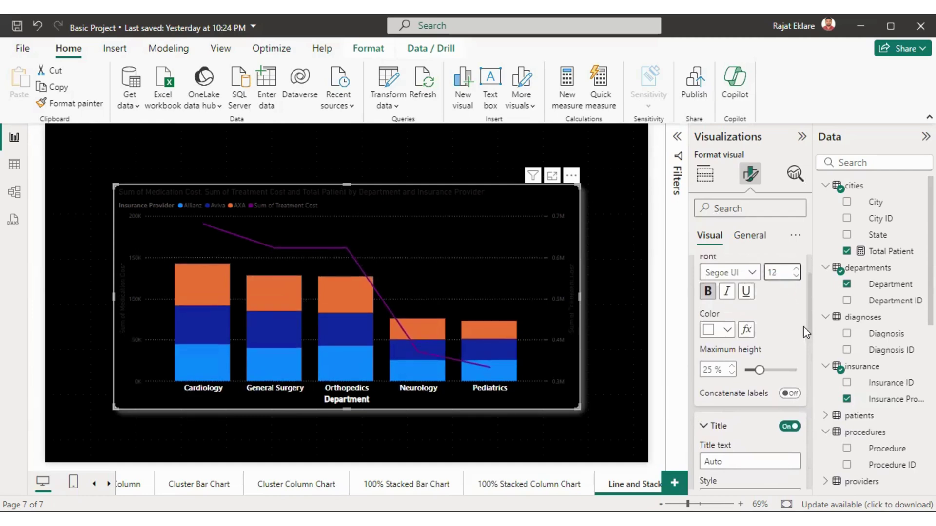
scroll(804, 348, "down", 7)
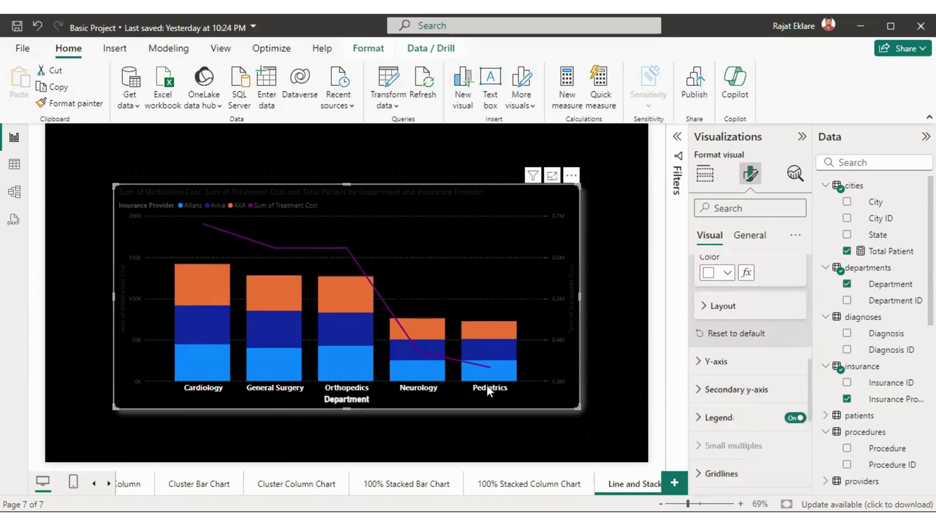
Try inverting the Y-axis range twice, leaving it upright, then expand Y-axis Values
left_click(715, 362)
left_click_drag(808, 358, 807, 374)
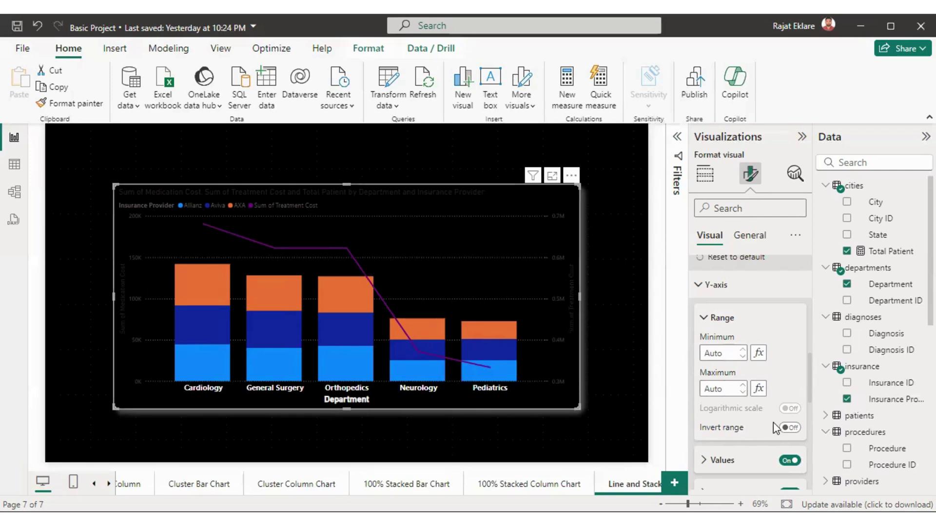
left_click(789, 428)
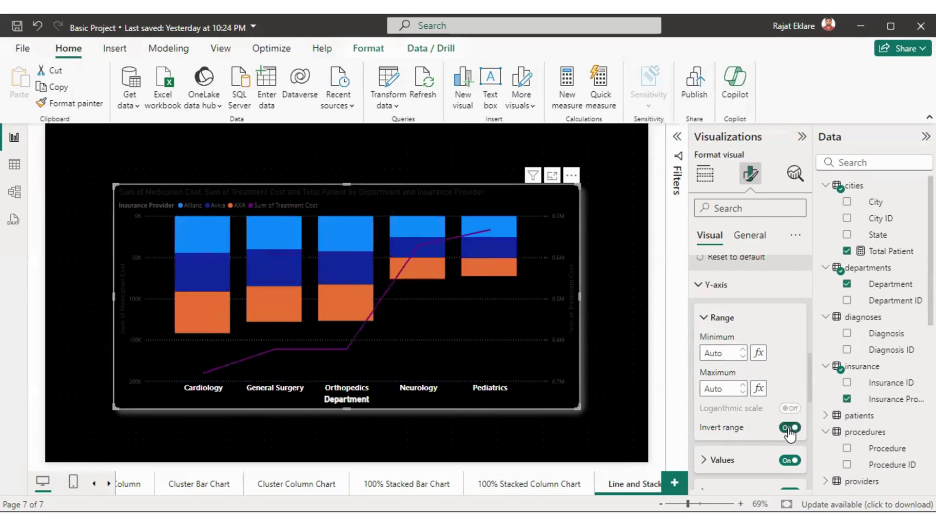
left_click(790, 429)
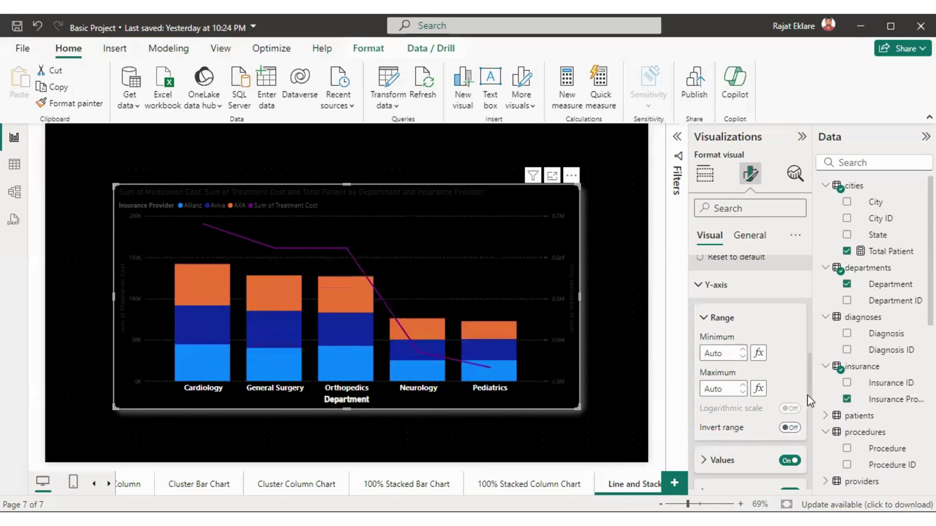
scroll(810, 410, "down", 2)
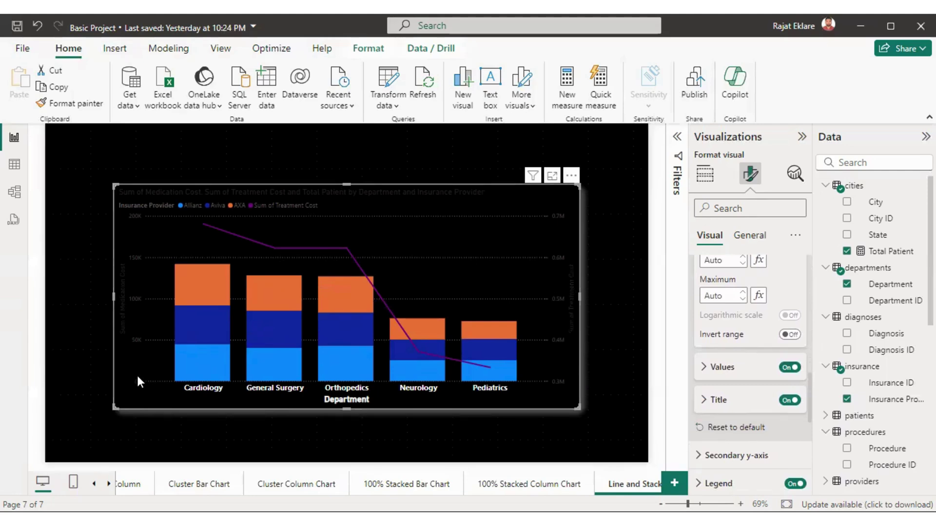
left_click(789, 335)
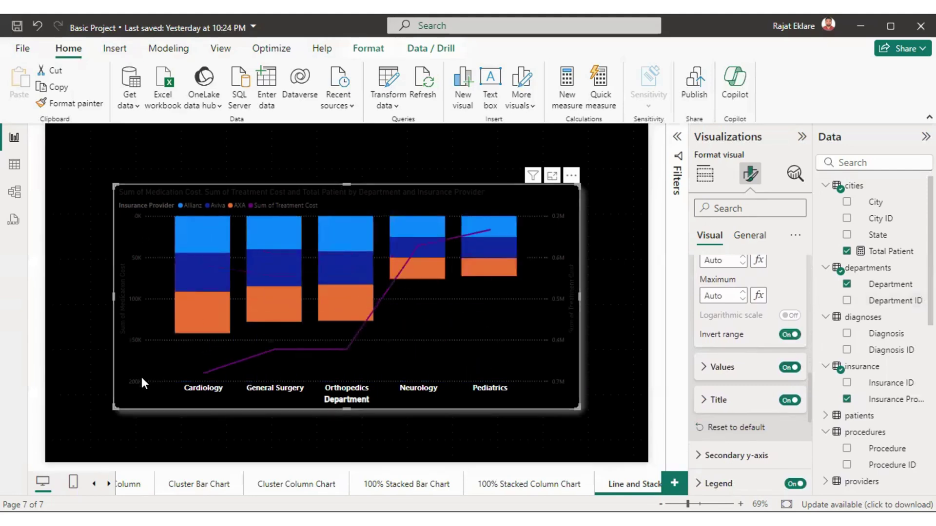
left_click(790, 335)
left_click(737, 376)
scroll(808, 379, "down", 3)
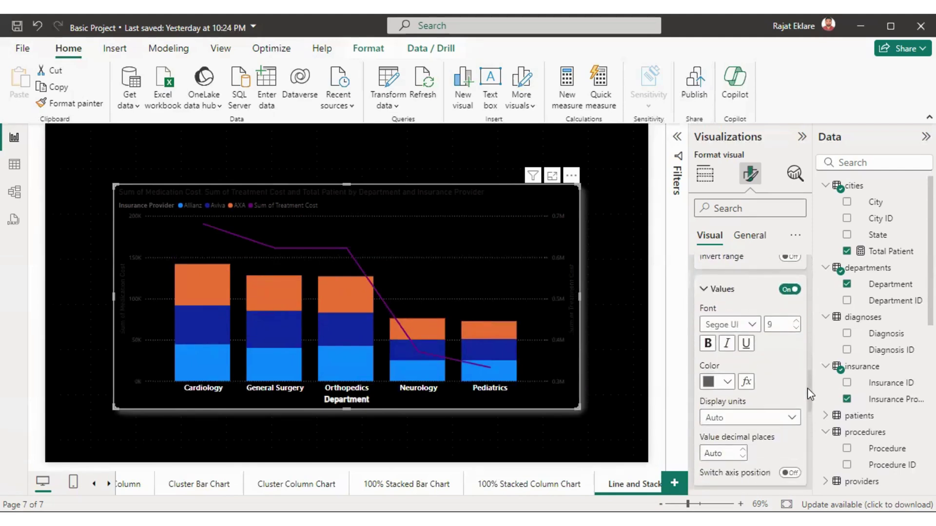
Make the Y-axis values white at size 12
left_click(727, 382)
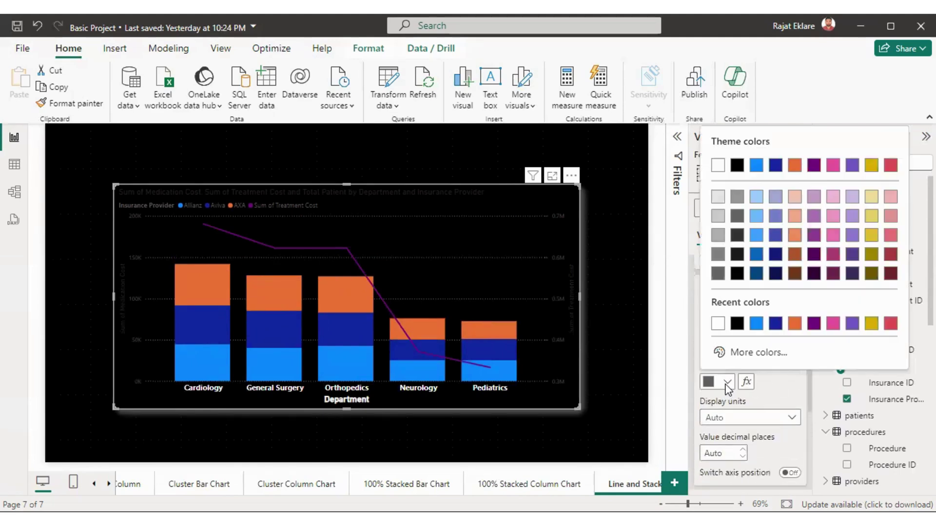
left_click(718, 167)
left_click(796, 328)
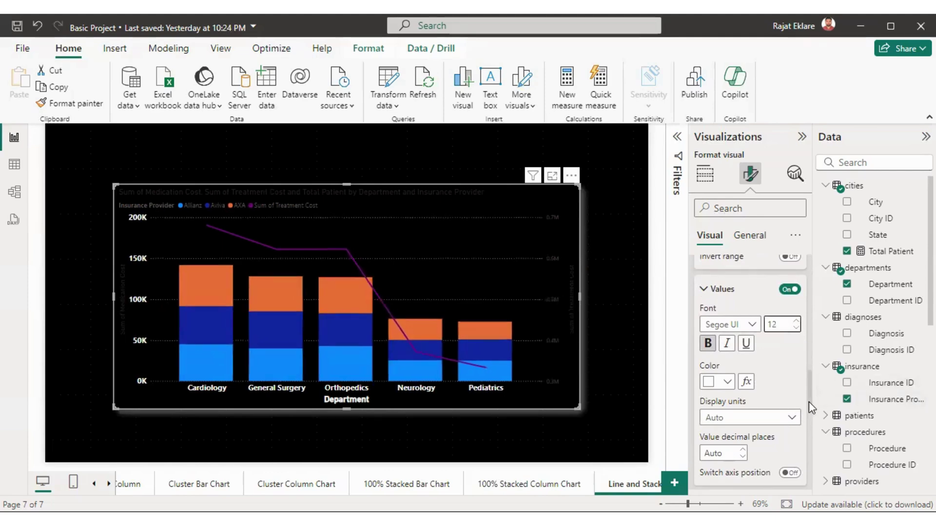
scroll(804, 399, "down", 3)
Make the Sum of Medication Cost axis title bold and white
left_click(719, 358)
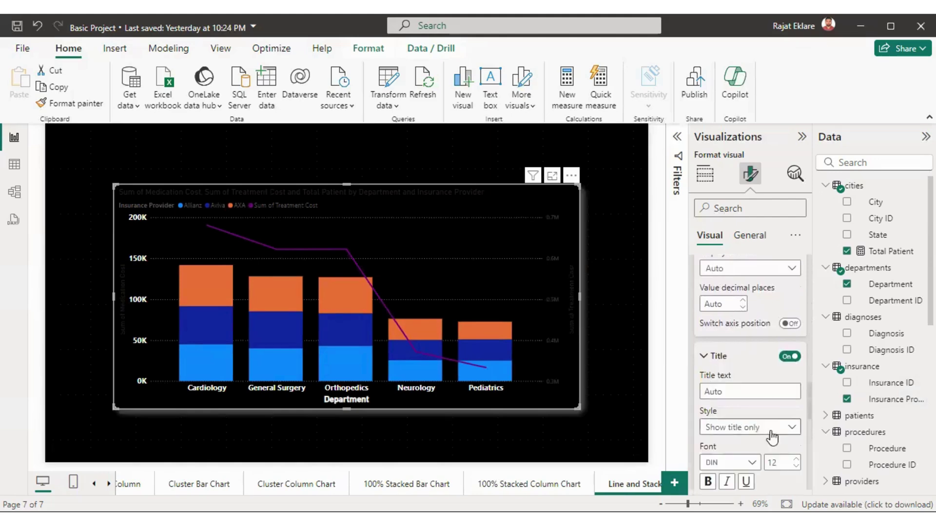
scroll(808, 408, "down", 3)
left_click(708, 355)
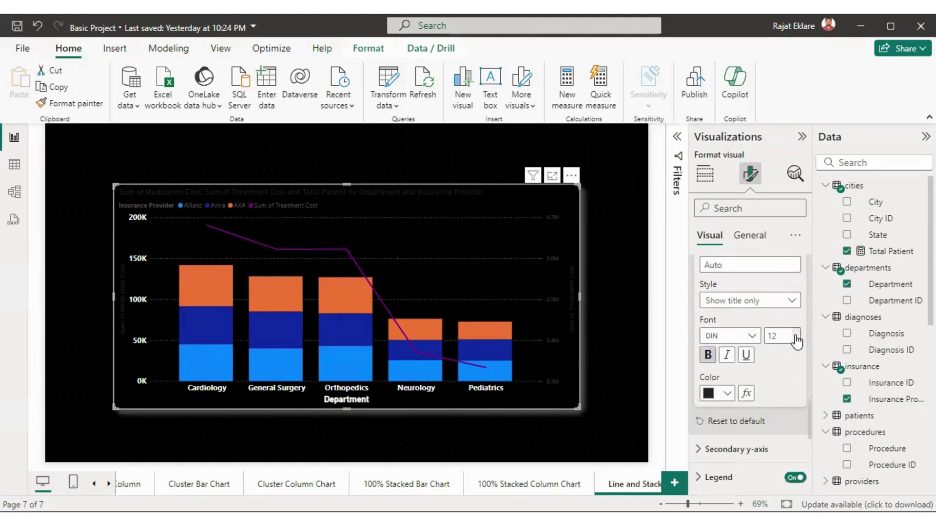
left_click(727, 394)
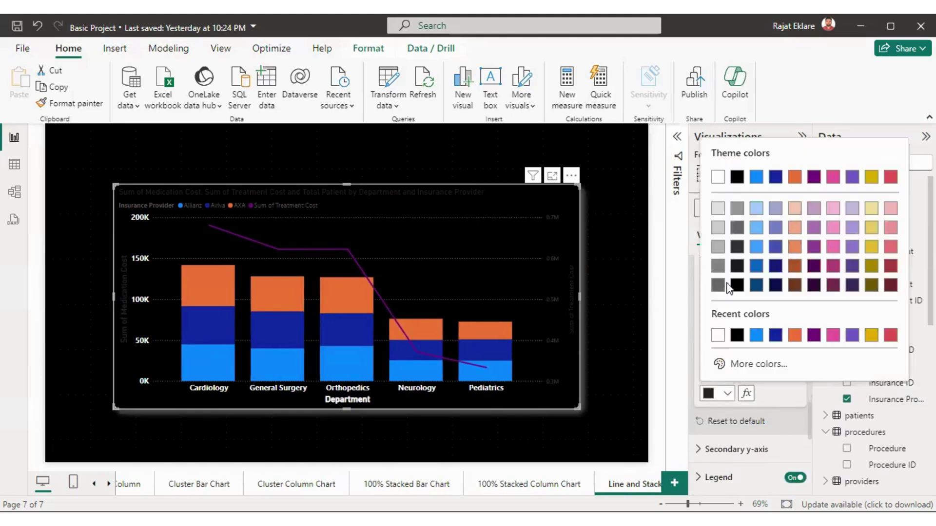
left_click(718, 178)
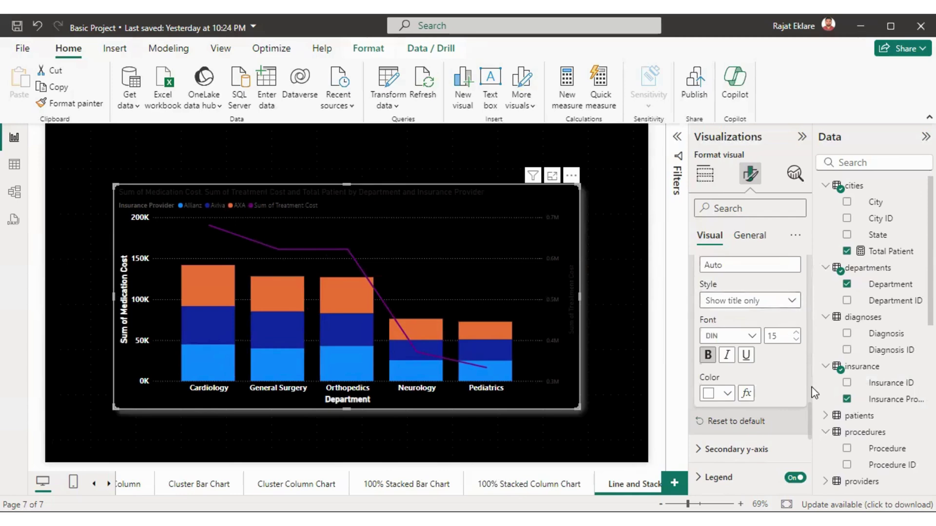
scroll(808, 432, "down", 3)
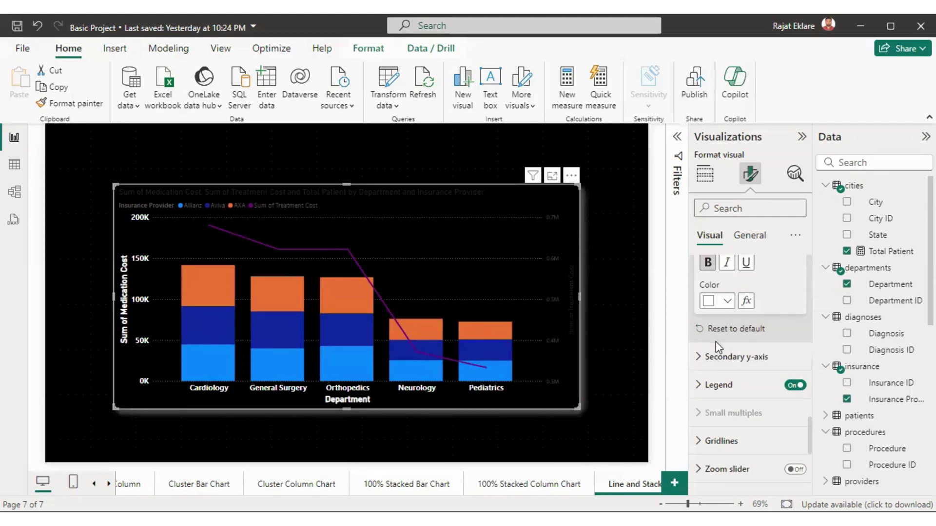
left_click(721, 357)
scroll(812, 415, "down", 1)
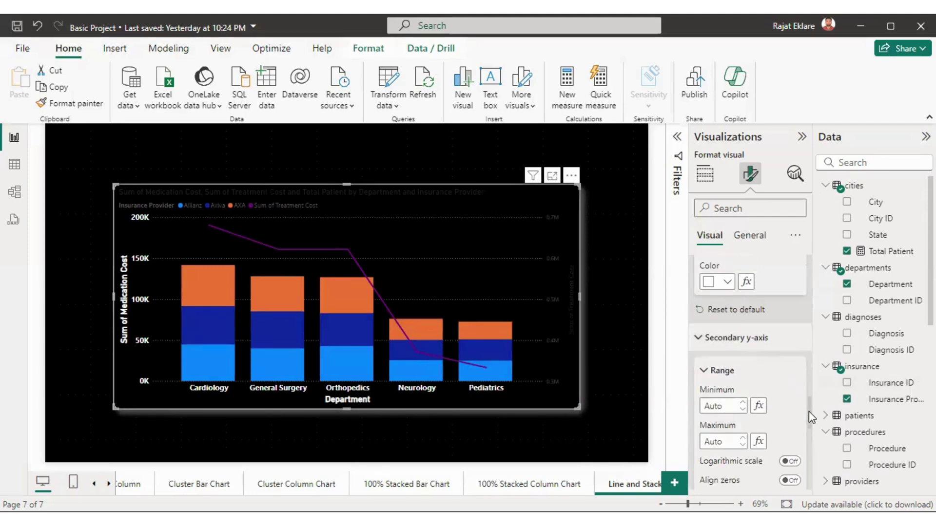
Turn on the secondary y-axis values in white at size 12
scroll(809, 414, "down", 3)
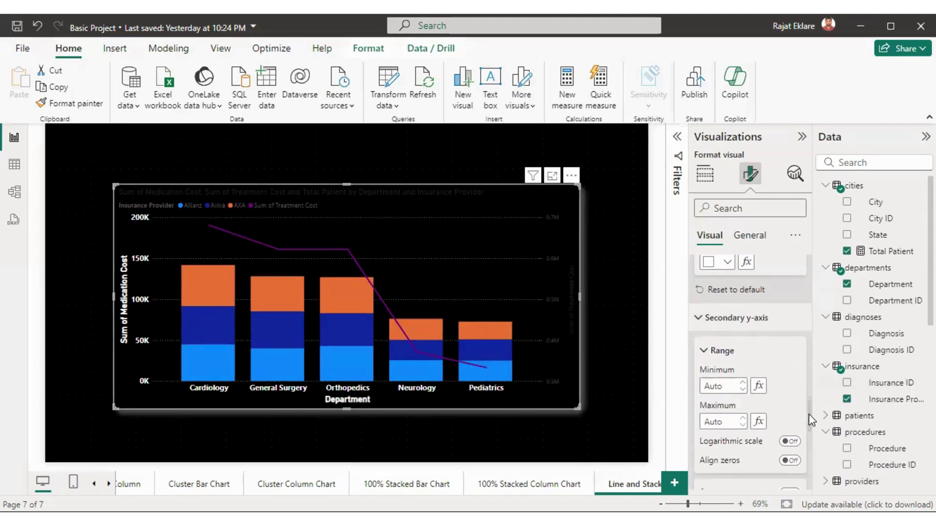
left_click(721, 409)
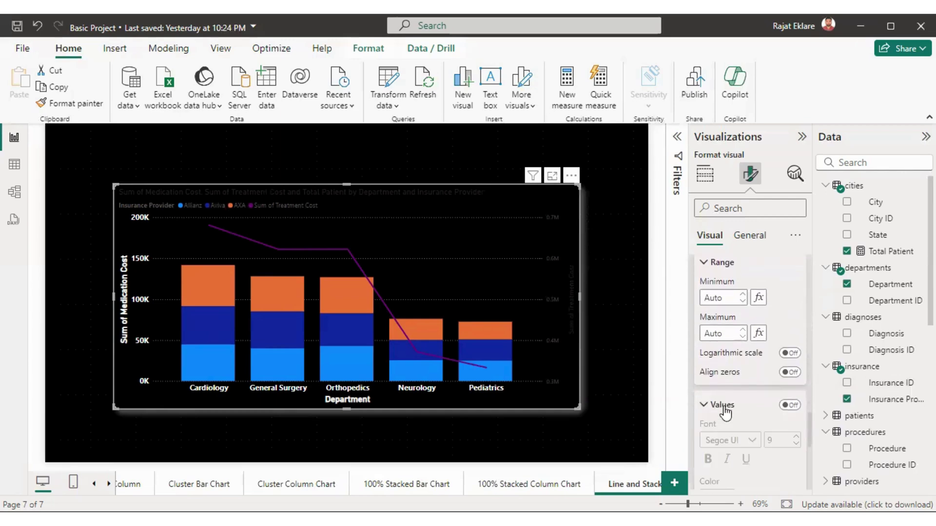
scroll(809, 431, "down", 4)
left_click(790, 298)
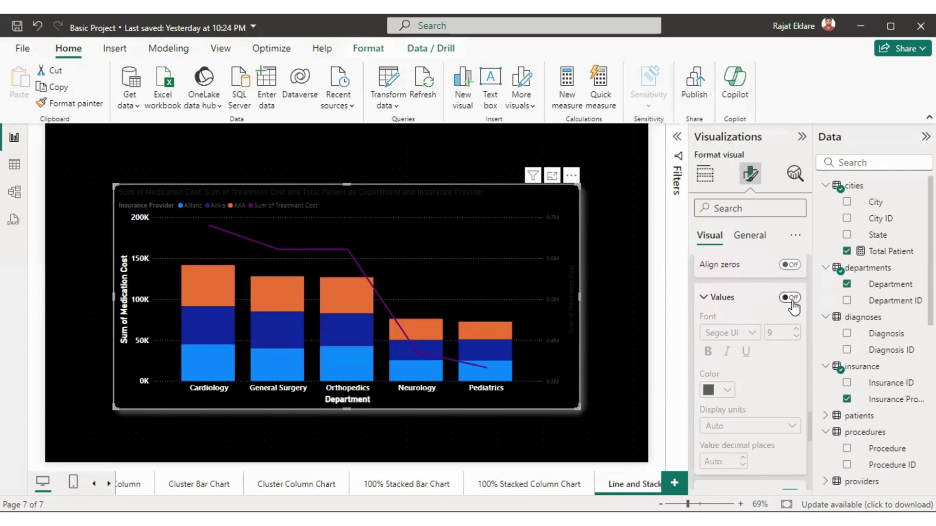
left_click(716, 390)
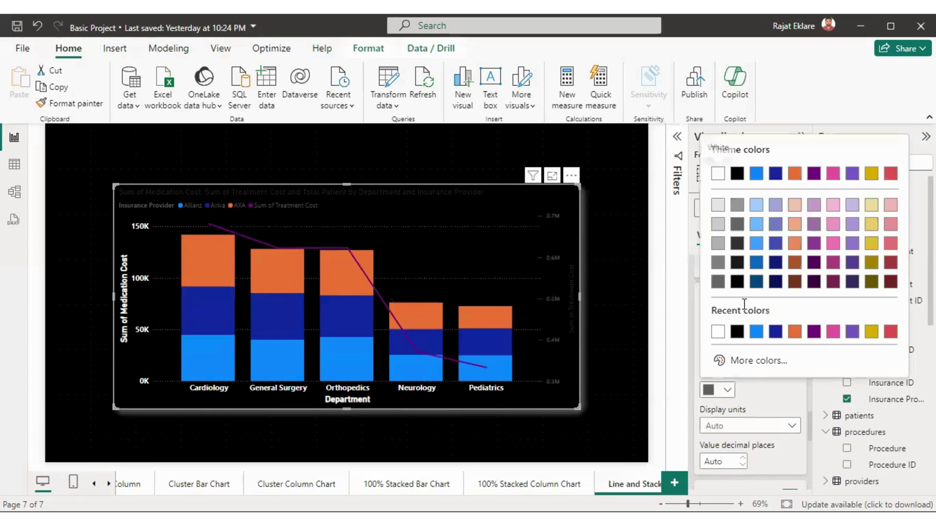
left_click(719, 175)
left_click(795, 329)
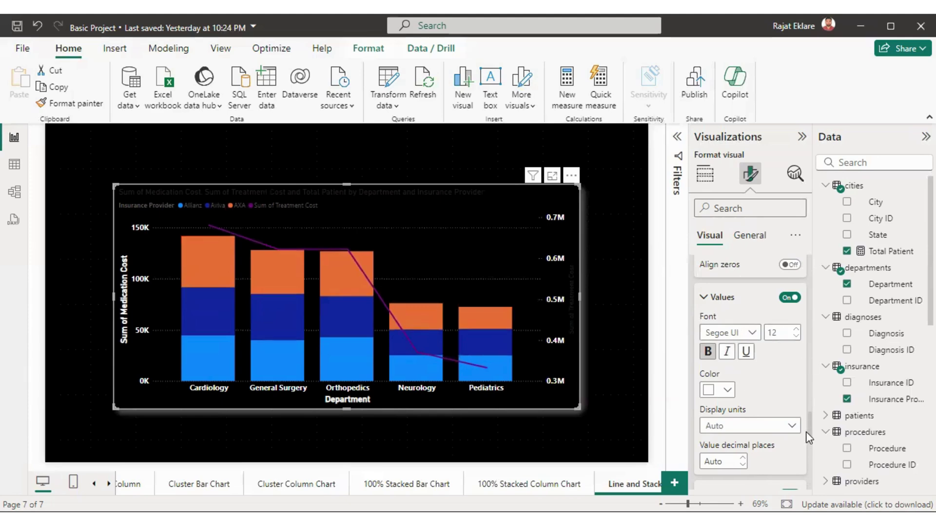
left_click_drag(809, 432, 808, 445)
Make the Sum of Treatment Cost axis title white at size 15
left_click(718, 380)
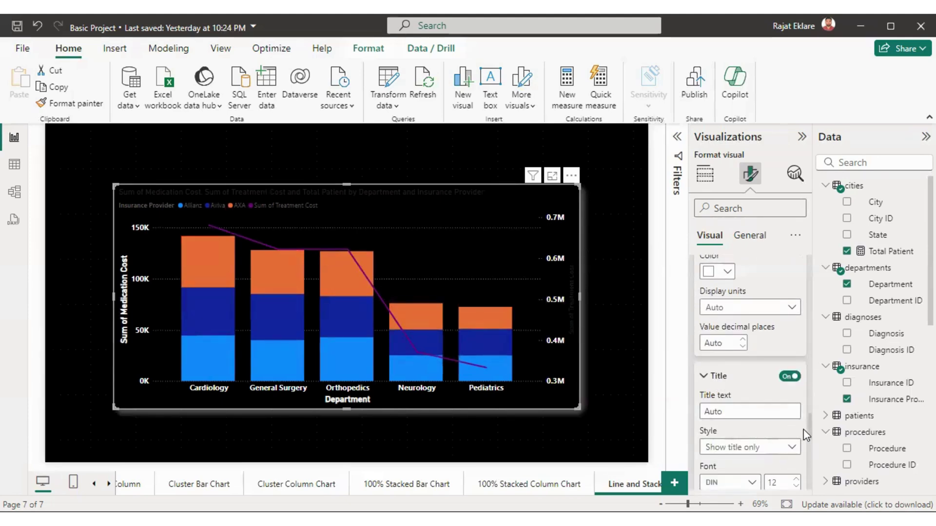
scroll(807, 436, "down", 2)
left_click(726, 452)
left_click(705, 251)
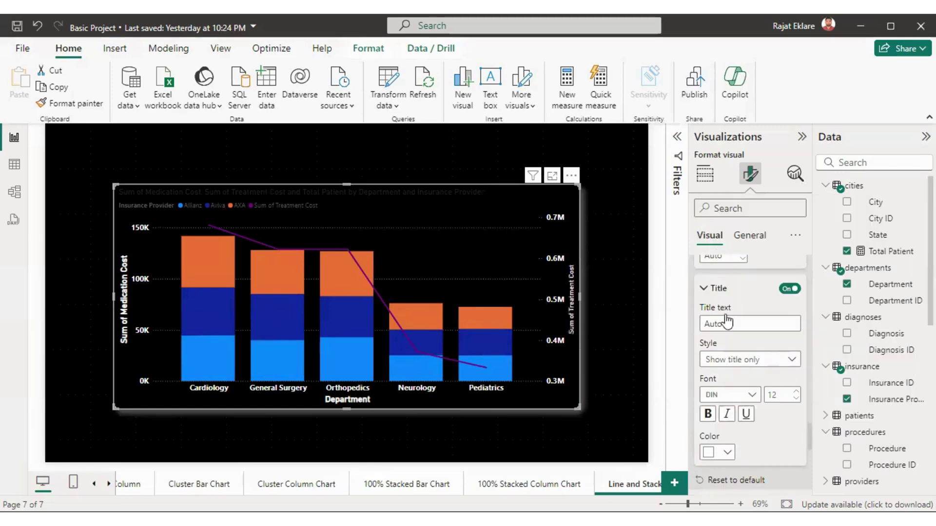
left_click(796, 392)
left_click(797, 392)
left_click(797, 392)
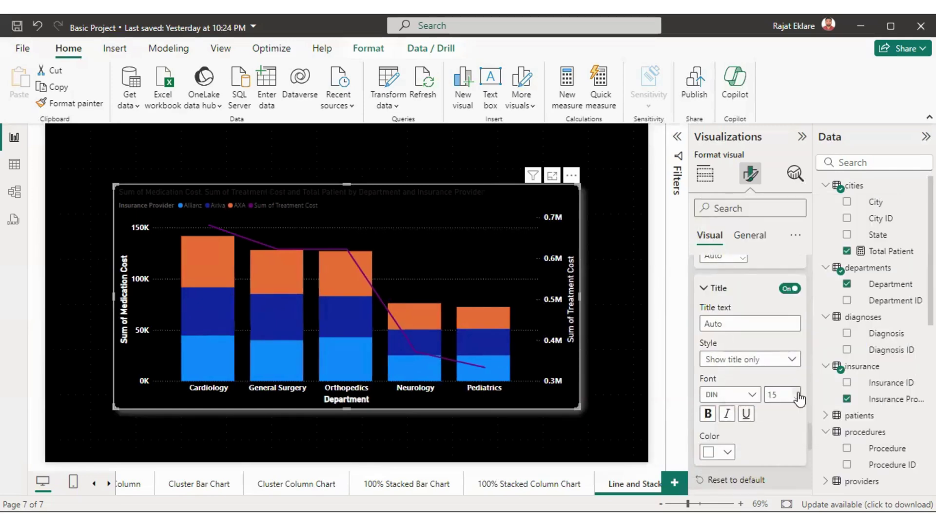
left_click_drag(810, 439, 808, 460)
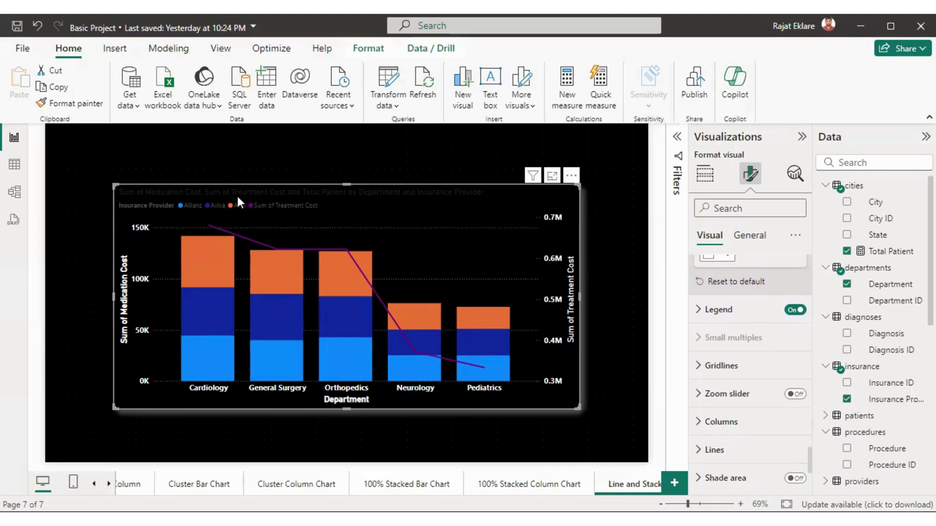
Keep the legend on and move it to Top center
left_click(712, 311)
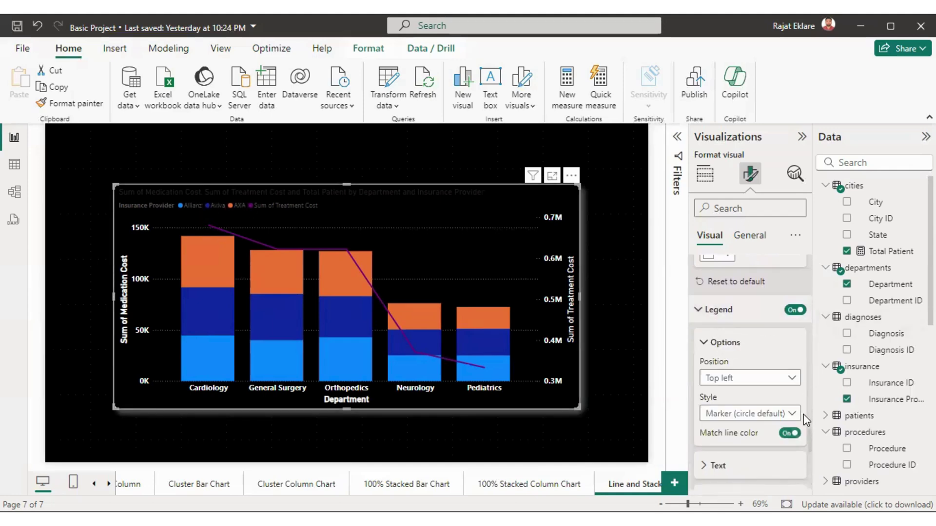
left_click(793, 311)
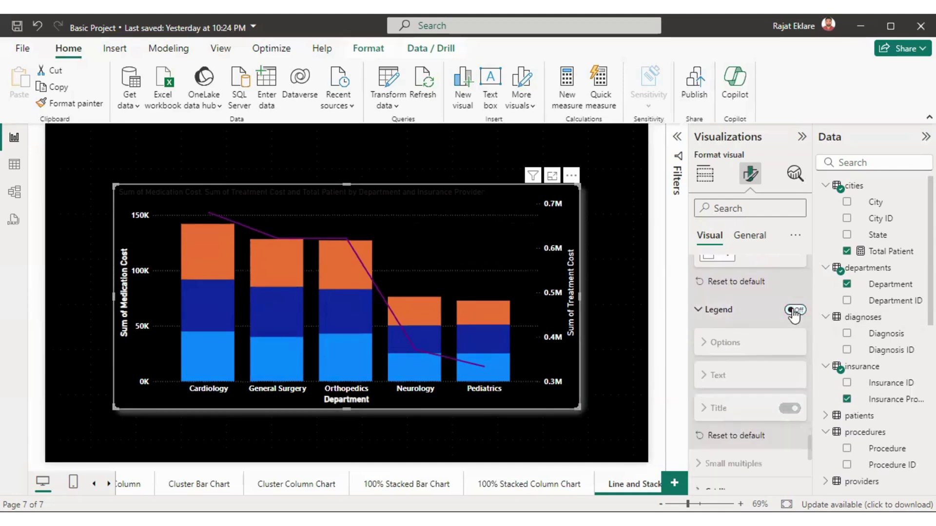
left_click(794, 312)
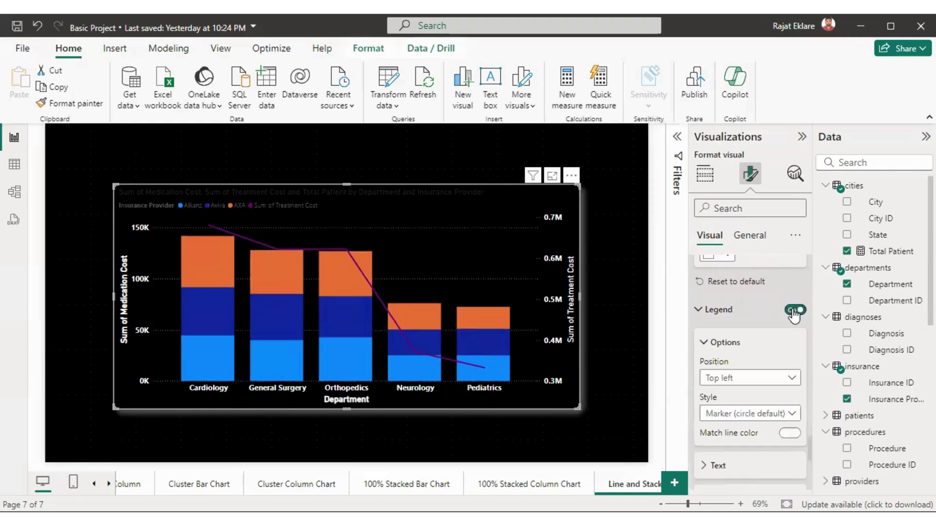
left_click(750, 384)
left_click(725, 230)
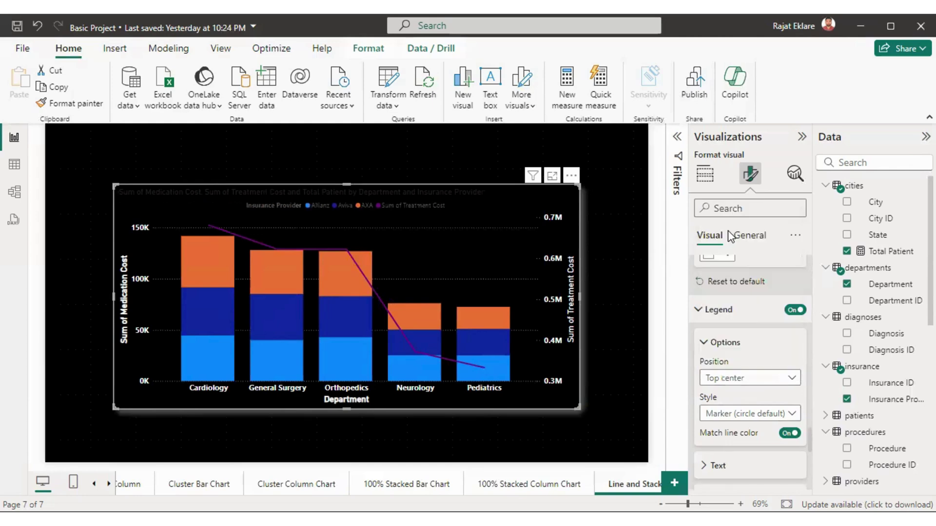
left_click_drag(807, 435, 807, 443)
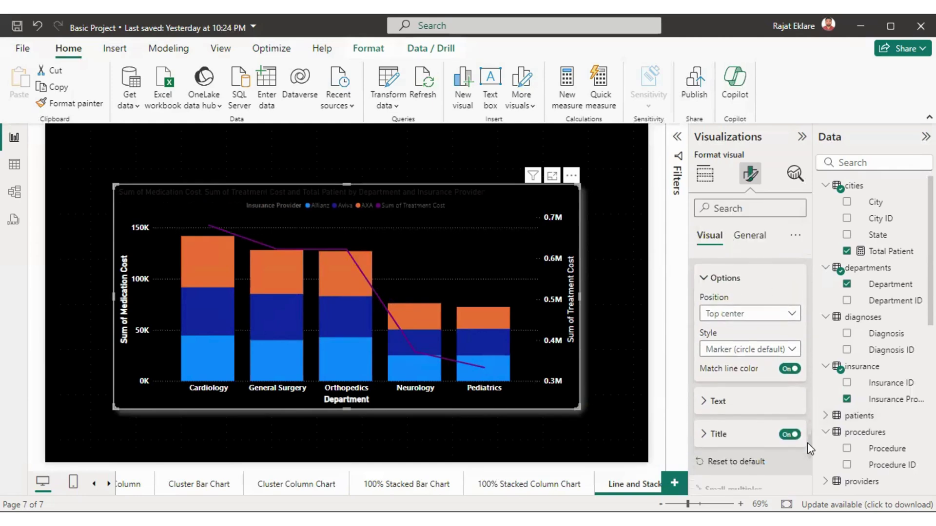
Make the legend text bold, white and size 12, keeping the Insurance Provider title
left_click(730, 402)
left_click(708, 456)
left_click(795, 437)
left_click(796, 437)
scroll(799, 439, "down", 3)
left_click(716, 400)
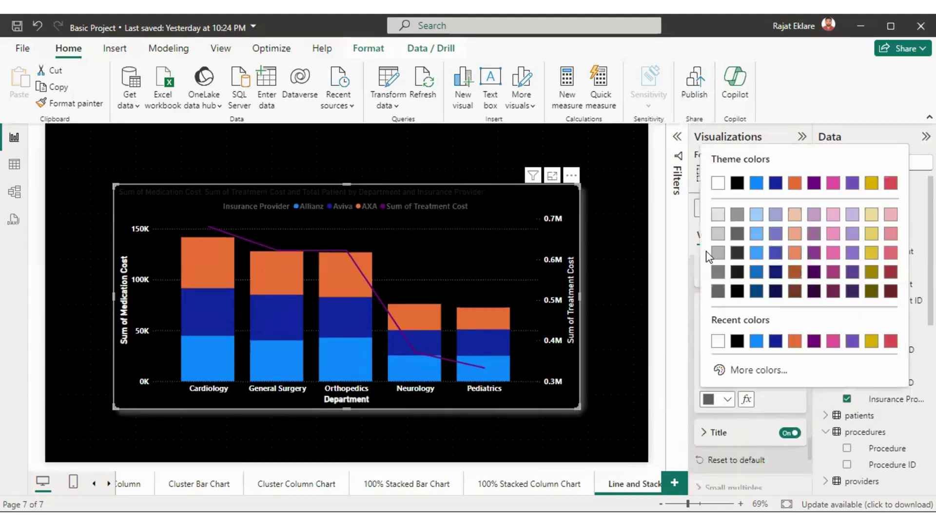
left_click(718, 183)
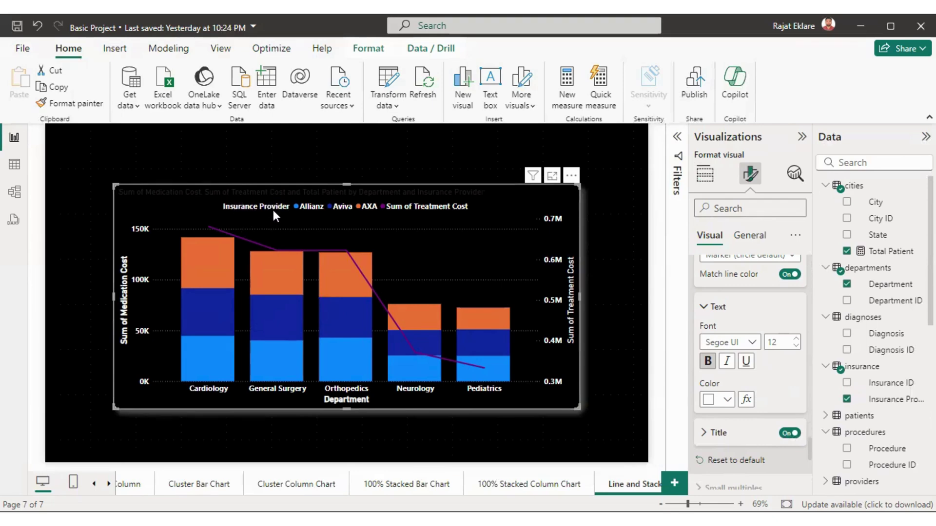
left_click(789, 434)
left_click(788, 438)
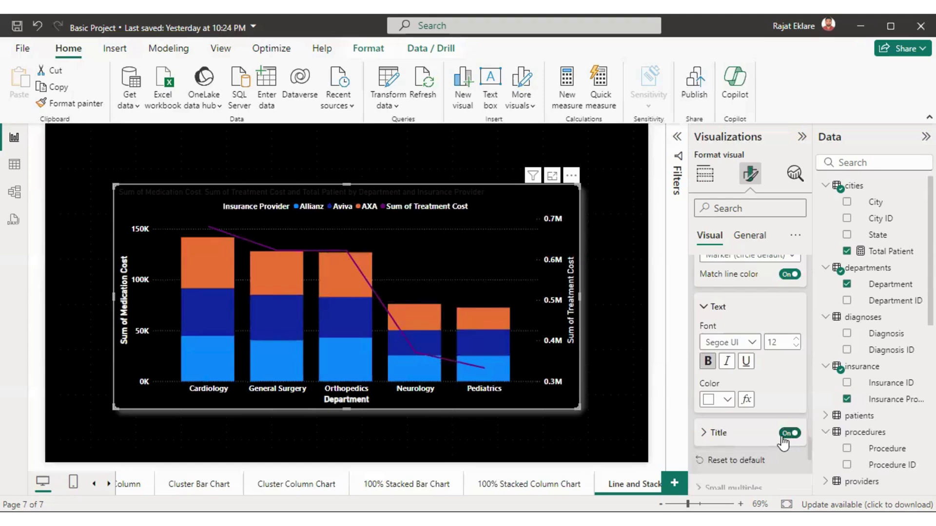
scroll(751, 365, "down", 5)
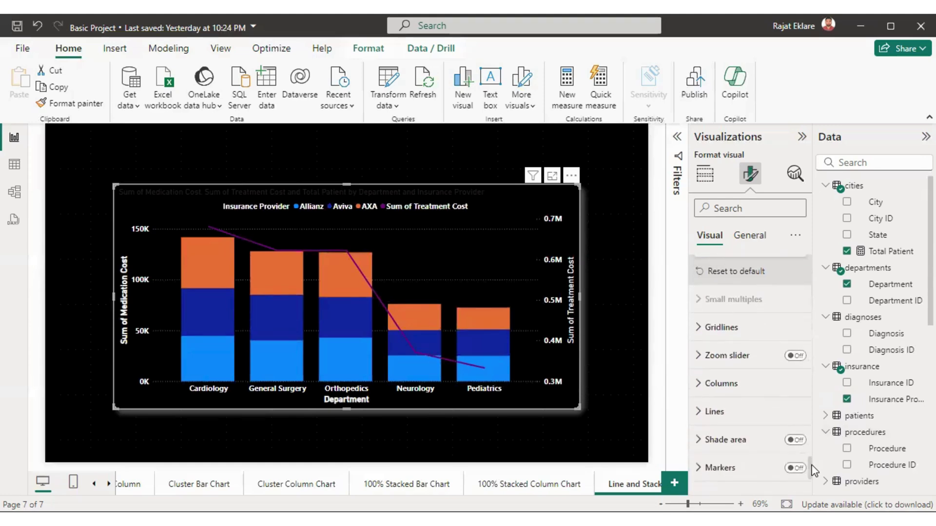
Make the horizontal gridlines solid light yellow, 2 px wide, at 0% transparency
left_click(722, 327)
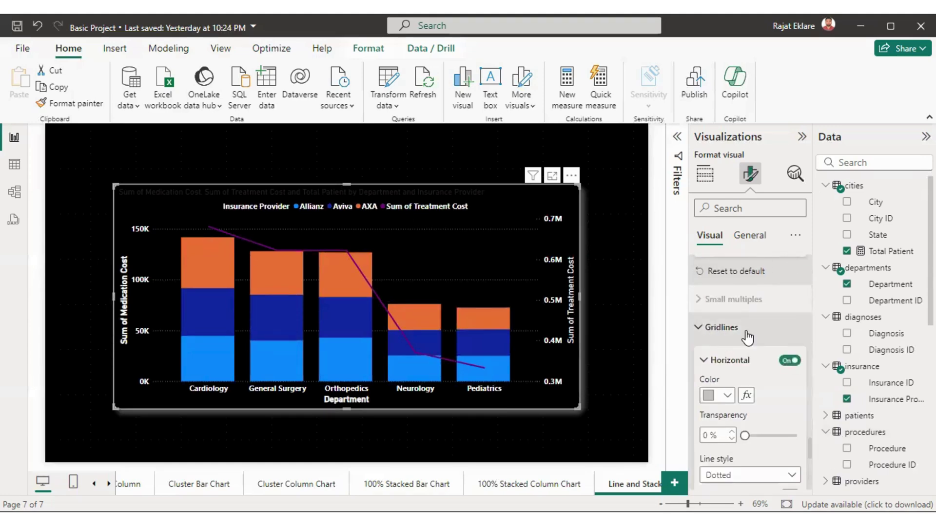
left_click(718, 396)
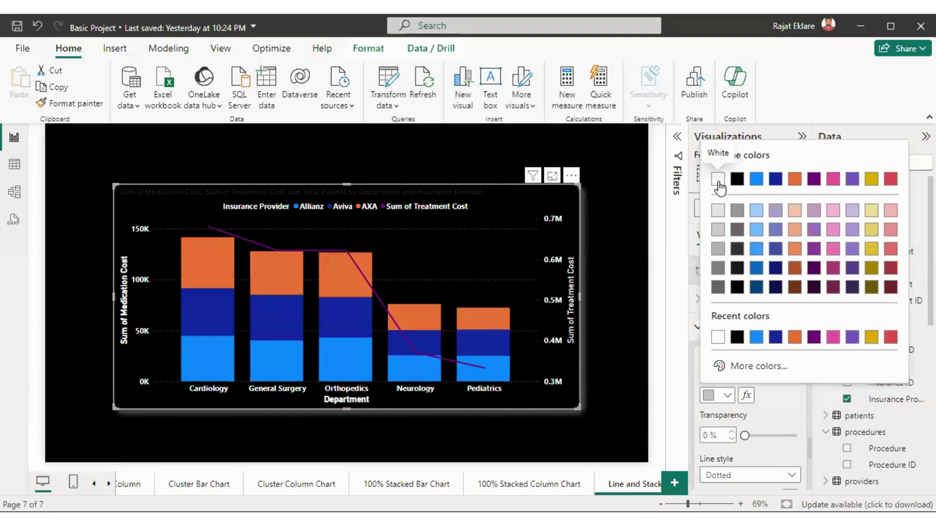
left_click(871, 211)
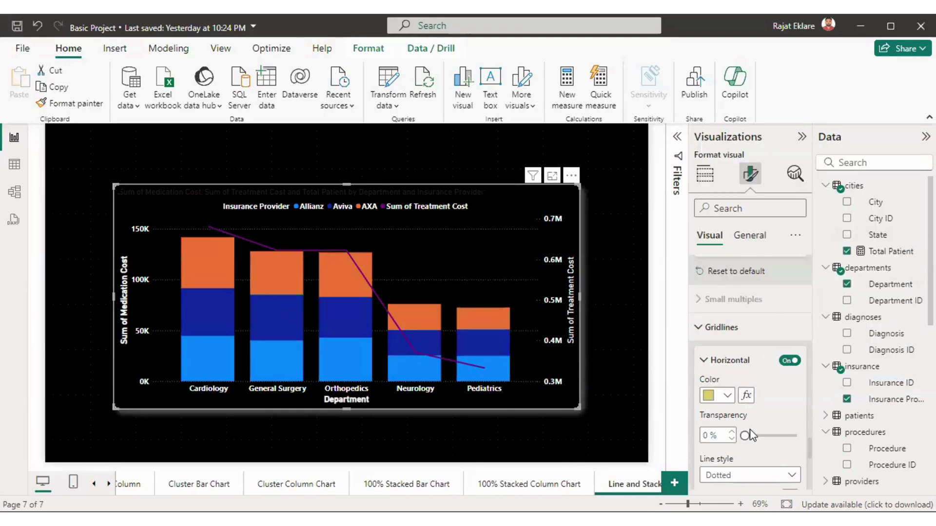
mouse_move(745, 435)
left_mouse_down()
mouse_move(765, 436)
mouse_move(745, 435)
left_mouse_up()
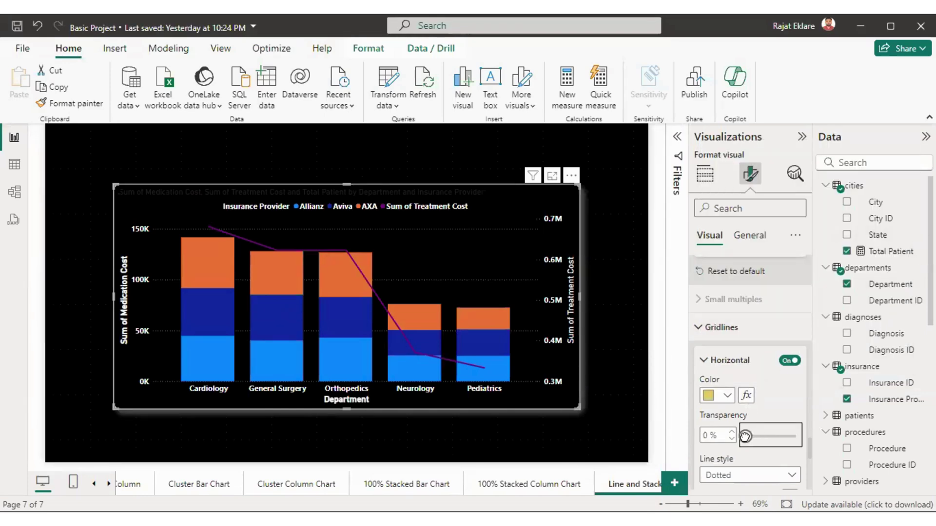
left_click(780, 475)
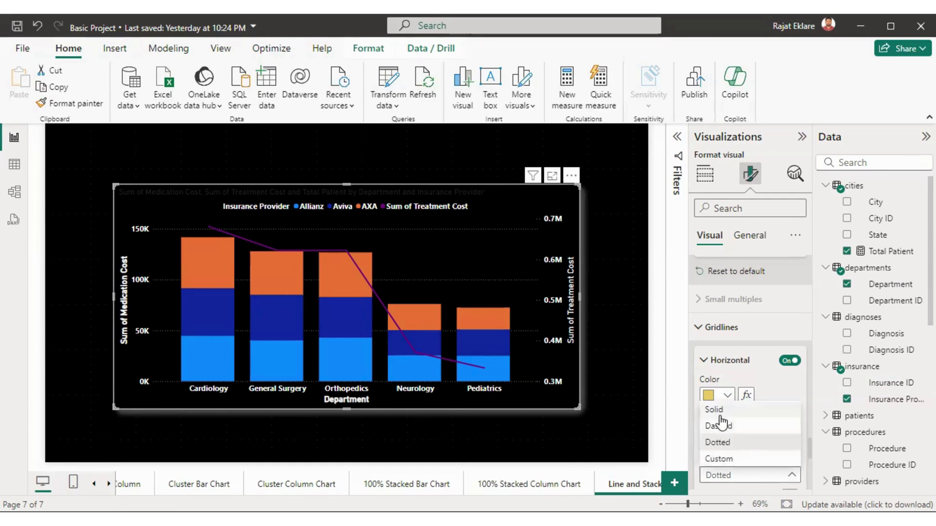
left_click(722, 413)
scroll(763, 437, "down", 3)
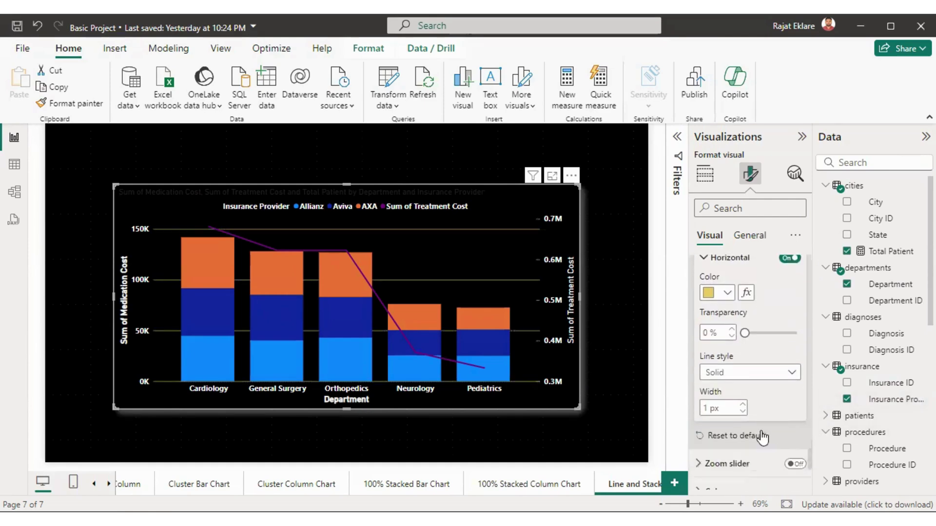
left_click(743, 408)
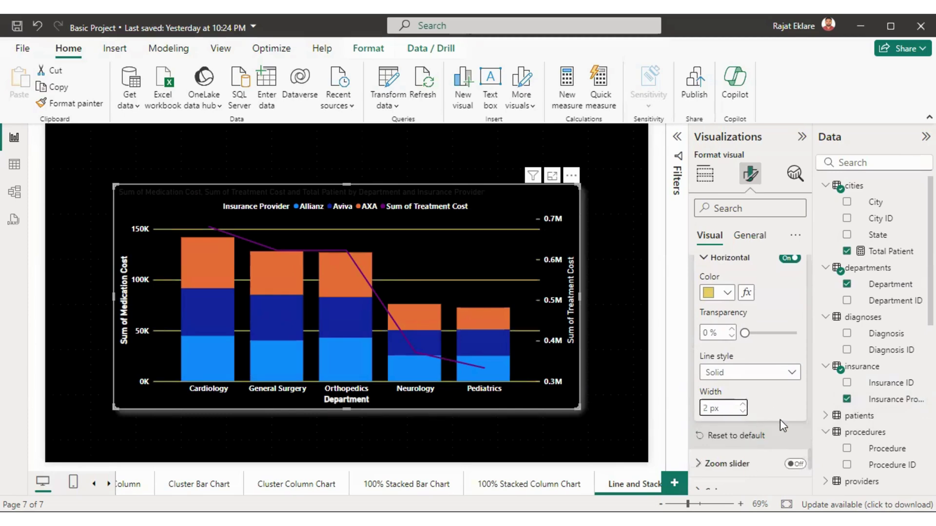
scroll(763, 390, "down", 3)
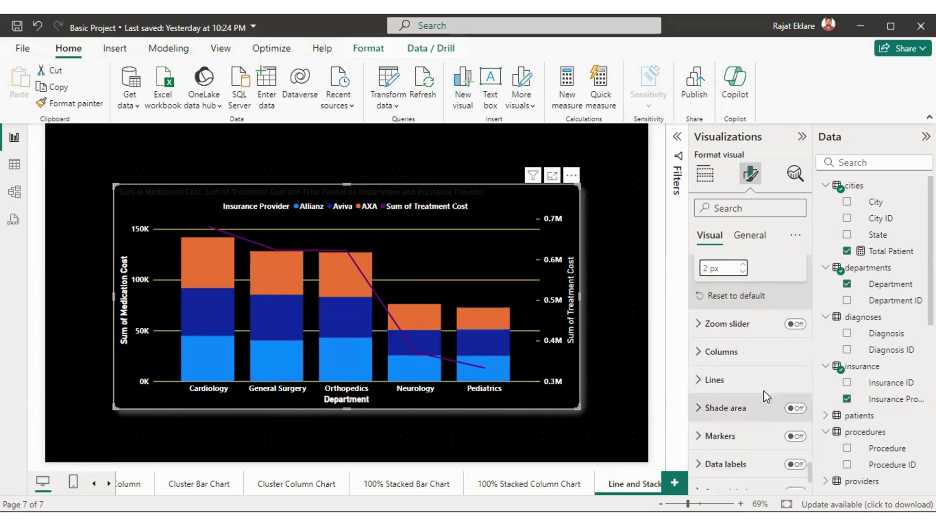
Turn on the zoom slider and test it on the left axis, restoring the full bars
left_click(795, 324)
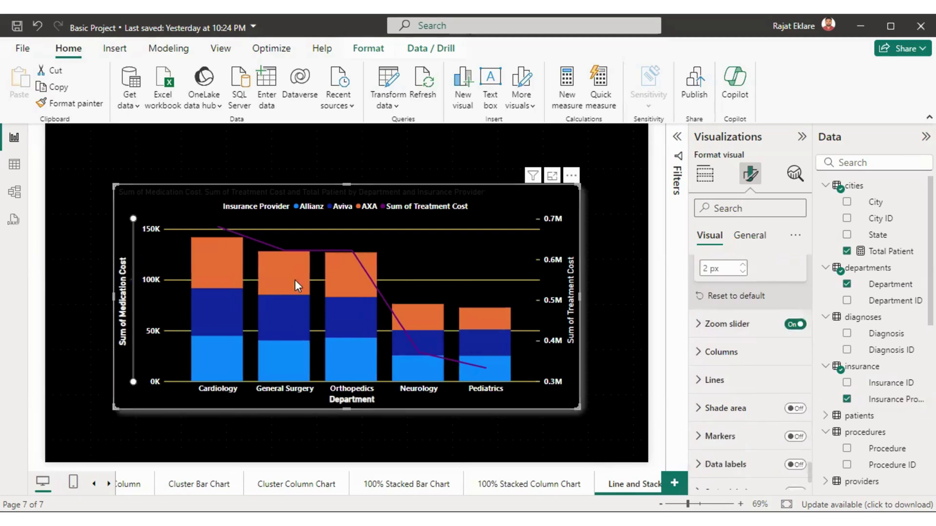
mouse_move(135, 212)
left_mouse_down()
mouse_move(141, 288)
mouse_move(133, 223)
left_mouse_up()
right_click(144, 287)
key("Escape")
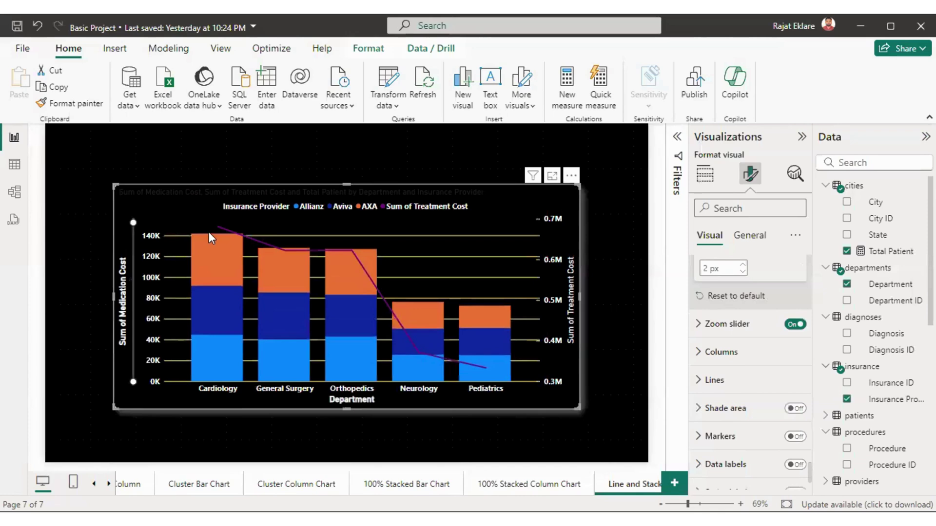
Put zoom sliders on both value axes with slider labels and tooltips off
left_click(700, 327)
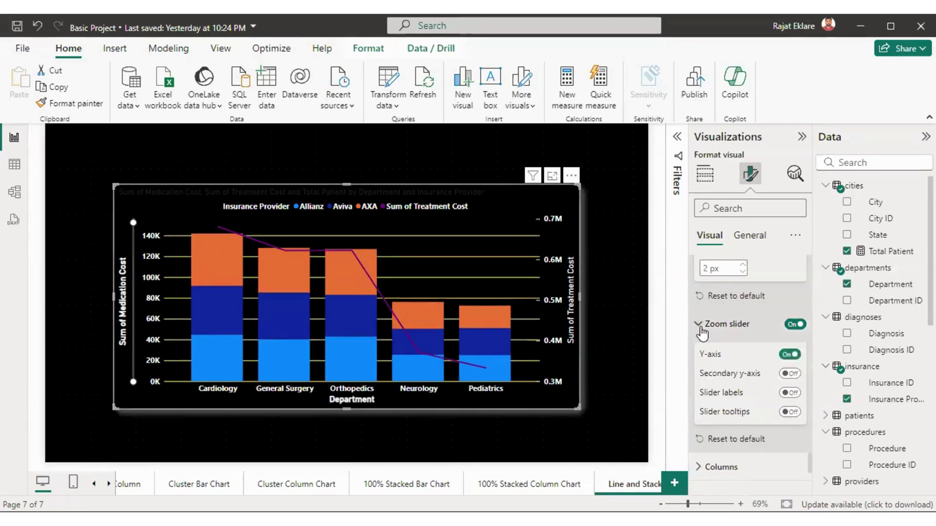
left_click(786, 356)
left_click(788, 374)
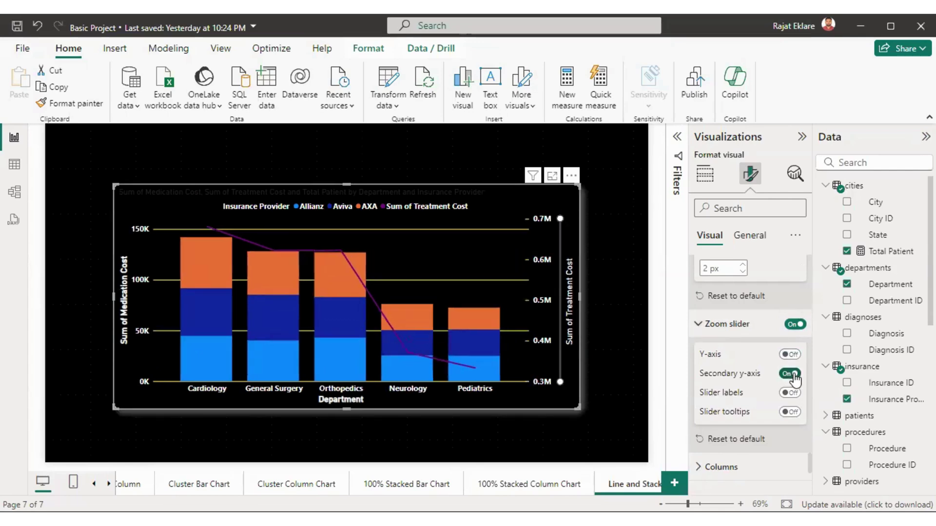
left_click(789, 354)
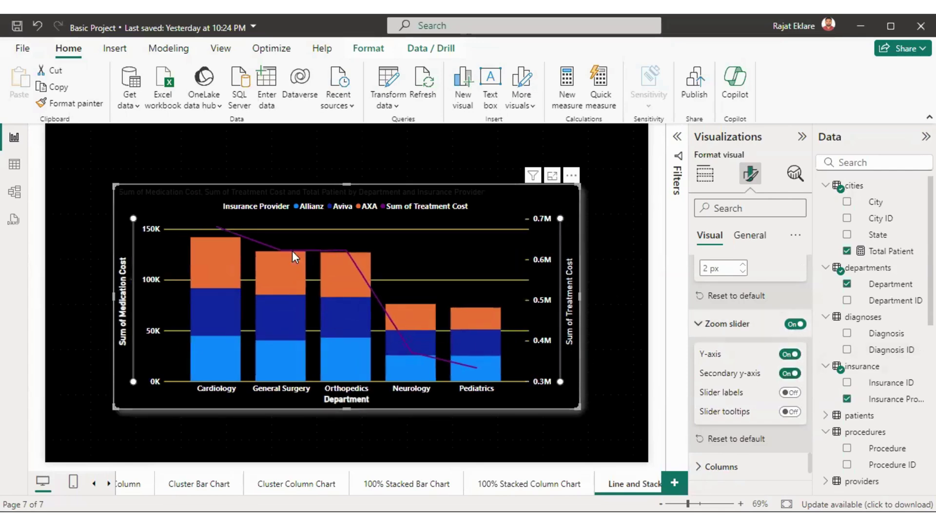
left_click(790, 393)
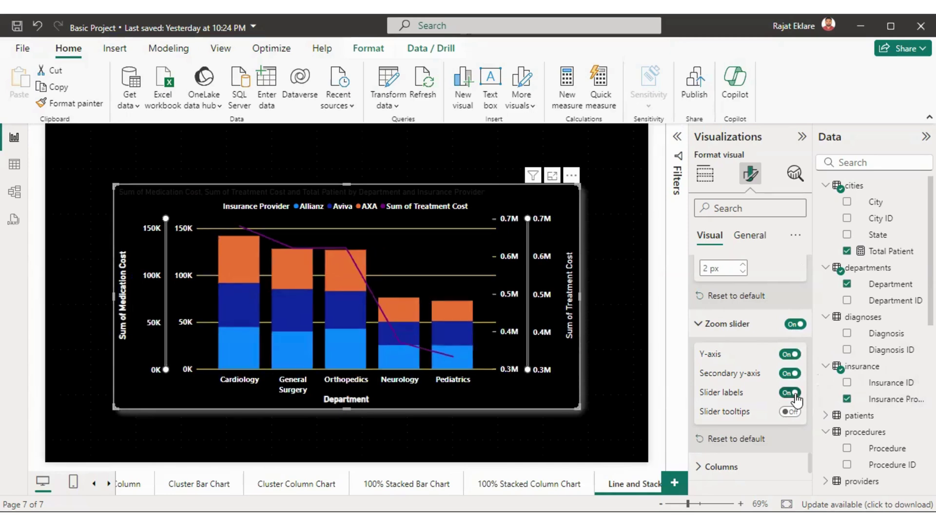
left_click(793, 394)
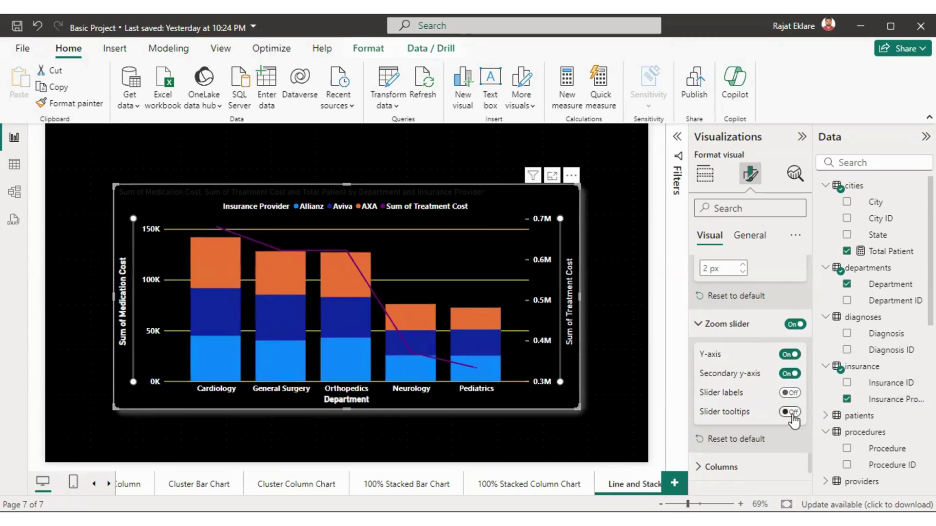
left_click(792, 413)
scroll(811, 469, "down", 2)
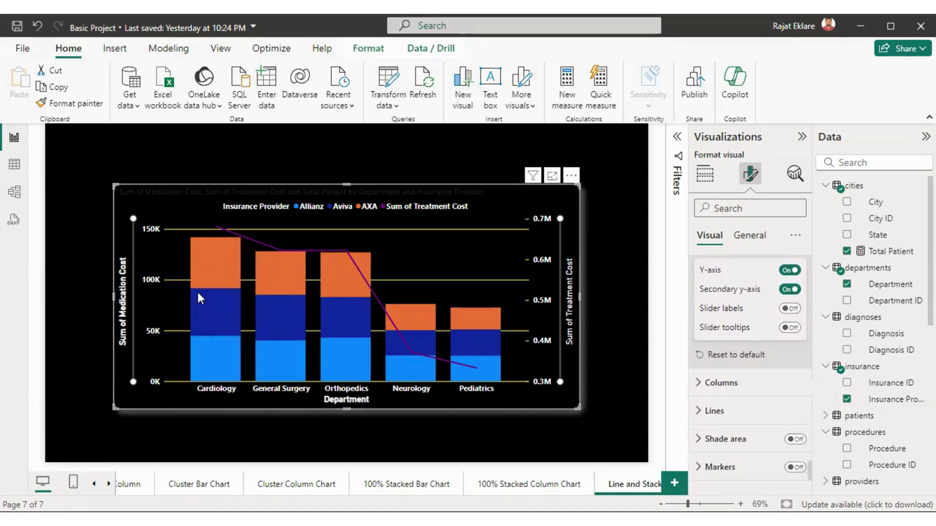
Colour the Allianz columns white
left_click(707, 384)
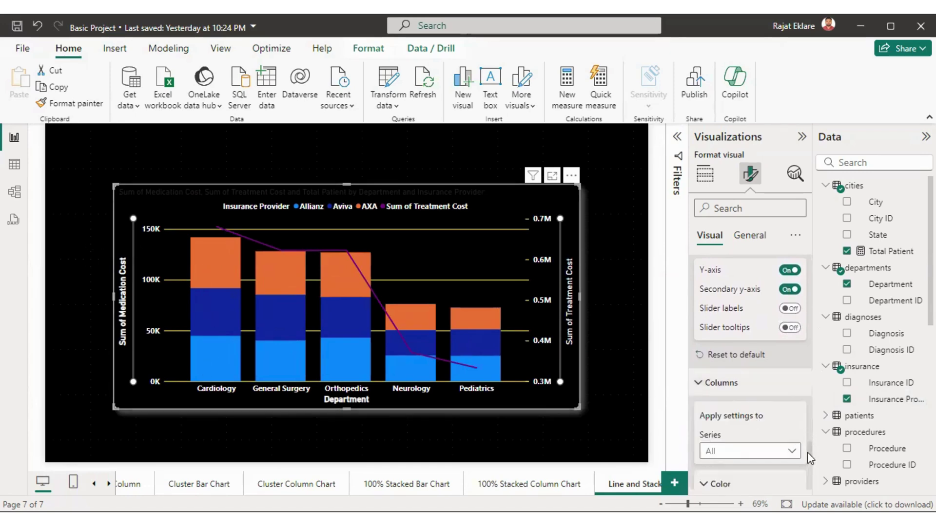
scroll(808, 458, "down", 3)
left_click(743, 307)
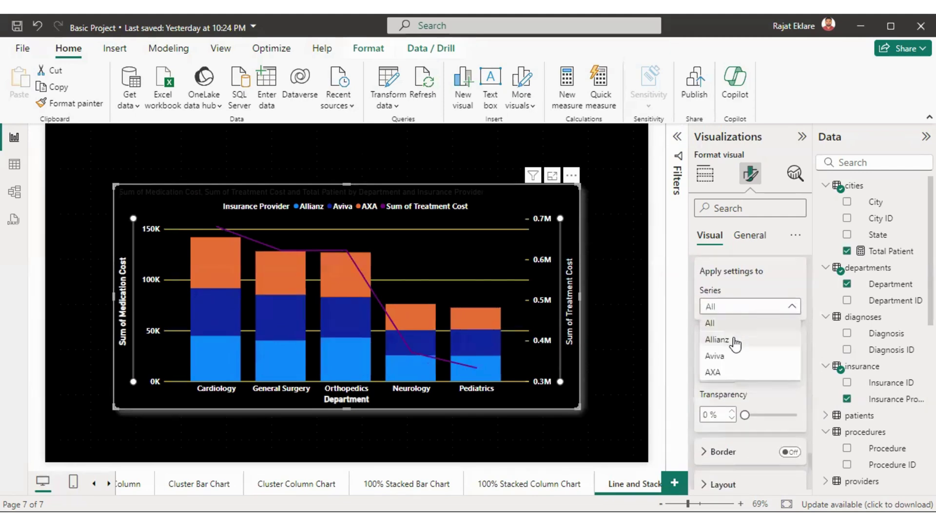
left_click(735, 342)
left_click(726, 374)
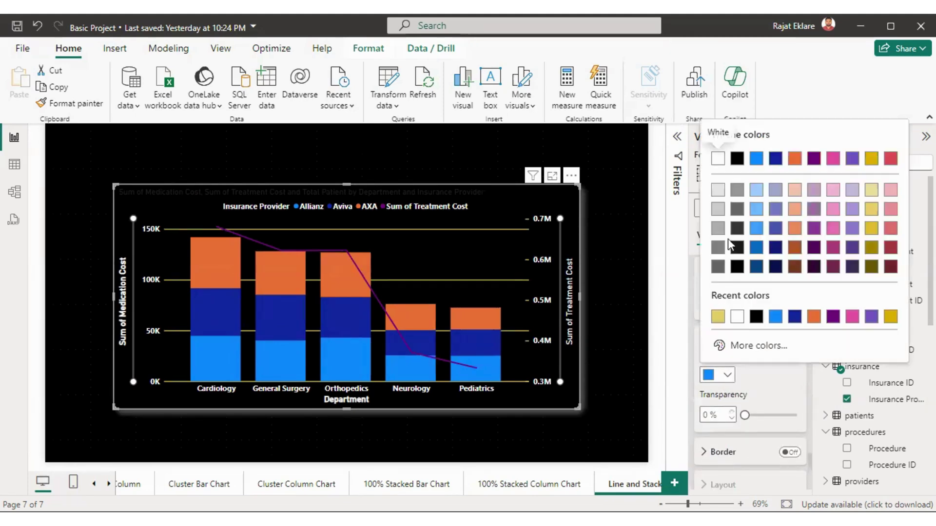
left_click(718, 158)
Colour the Aviva columns grey and the AXA columns dark grey
left_click(741, 306)
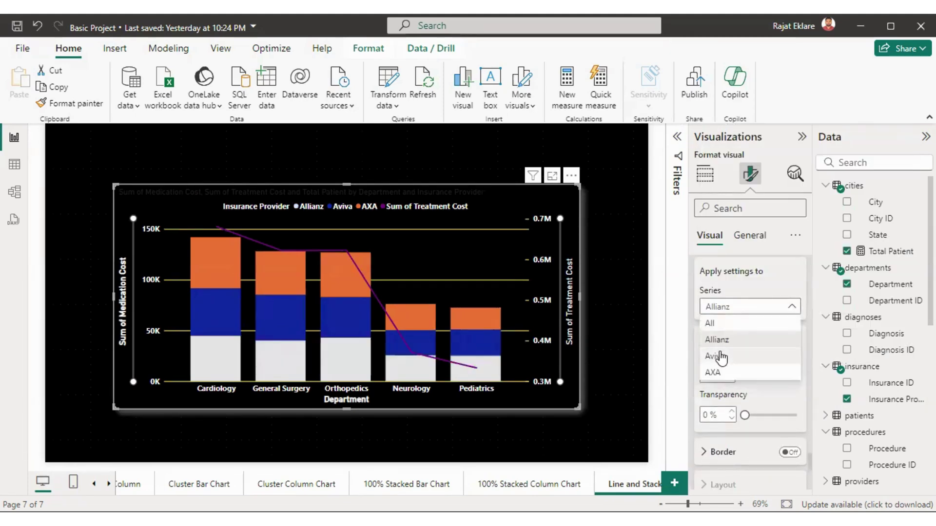
left_click(725, 358)
left_click(726, 375)
left_click(721, 256)
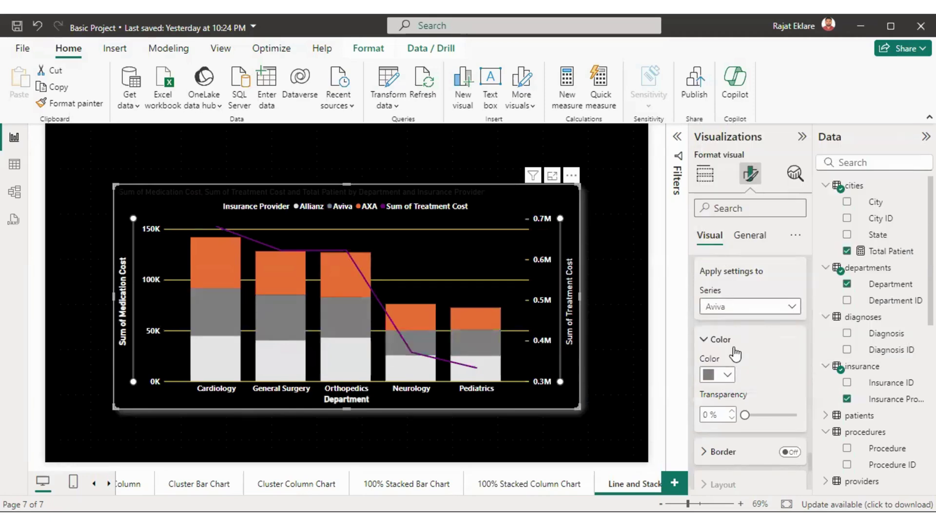
left_click(733, 306)
left_click(726, 375)
left_click(726, 374)
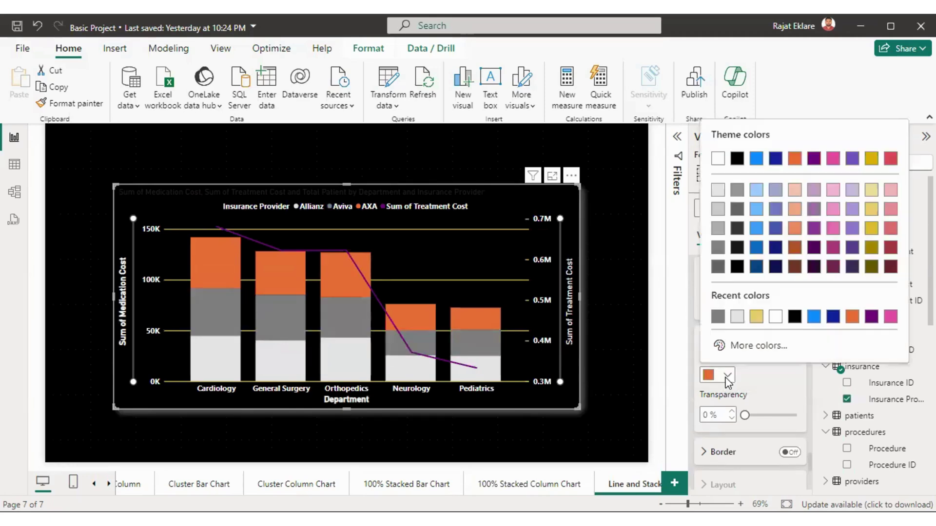
left_click(718, 267)
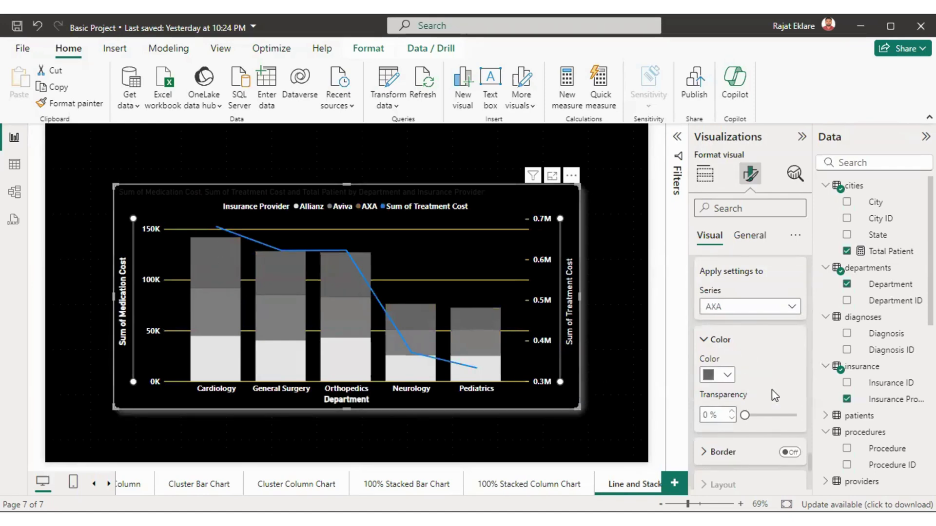
Try a column border, then turn it back off
scroll(778, 388, "down", 3)
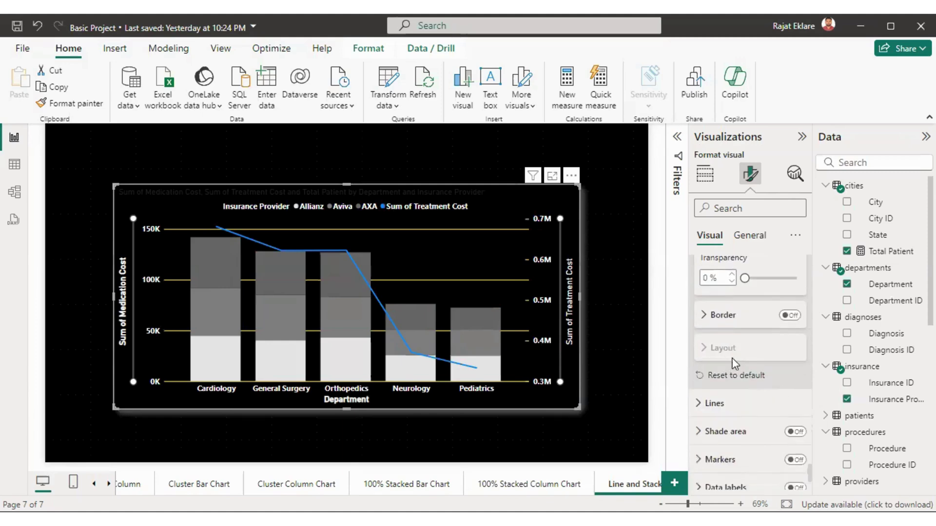
left_click(790, 315)
left_click(789, 316)
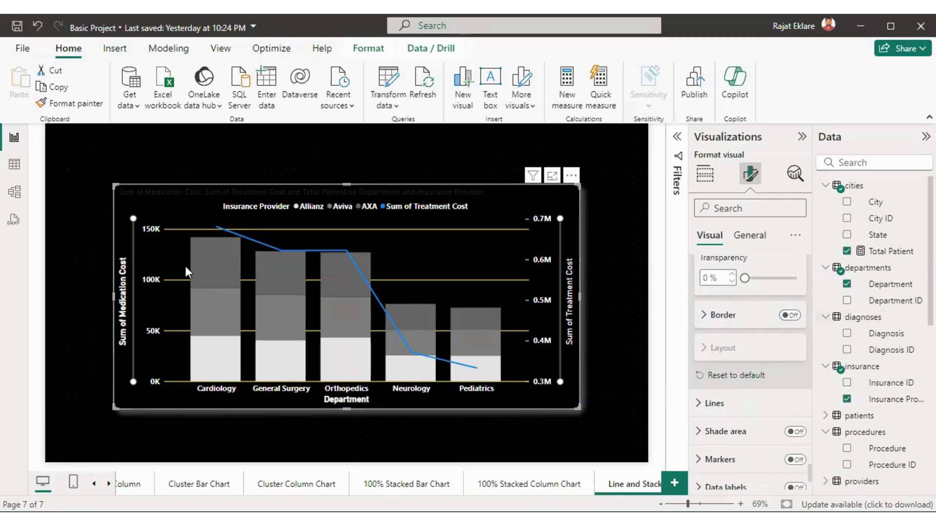
Make the Sum of Treatment Cost line dashed with mitered joins
left_click(741, 406)
scroll(744, 410, "down", 2)
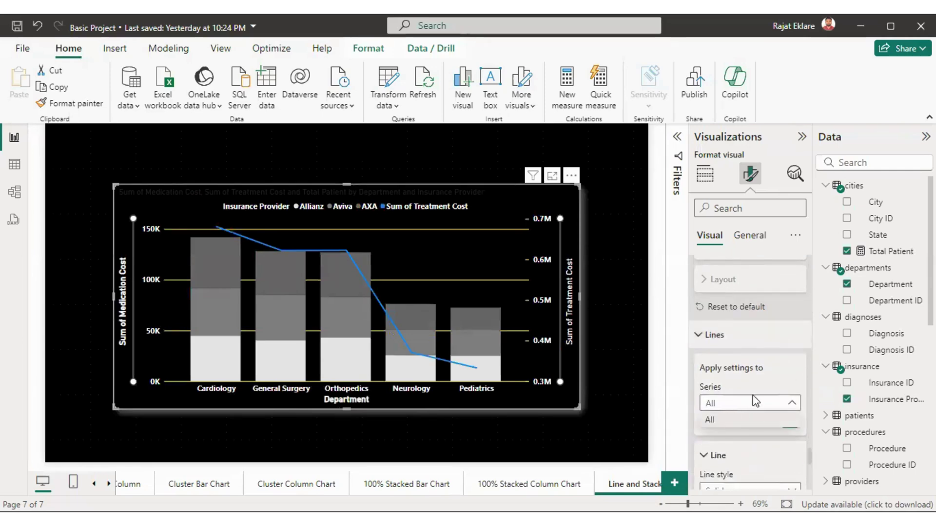
scroll(808, 458, "down", 4)
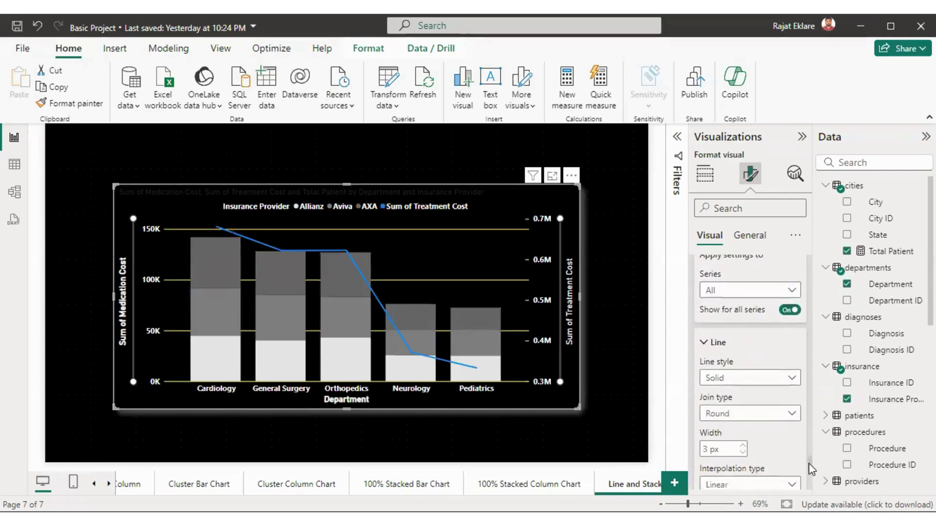
left_click(737, 349)
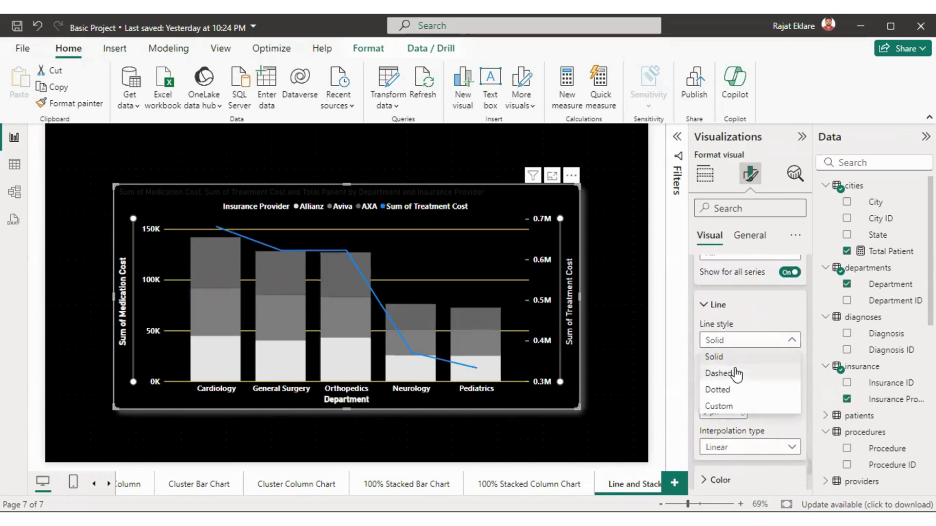
left_click(738, 371)
left_click(732, 341)
left_click(732, 390)
left_click(749, 345)
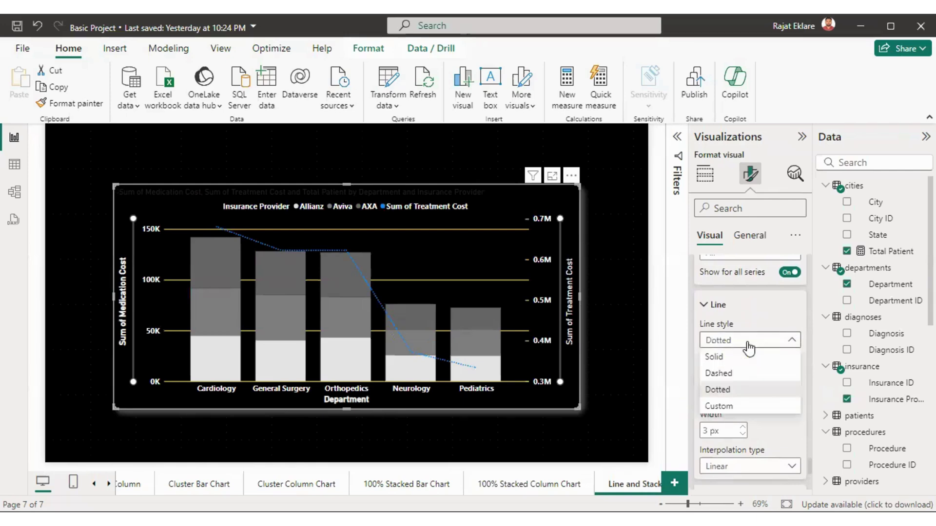
left_click(723, 373)
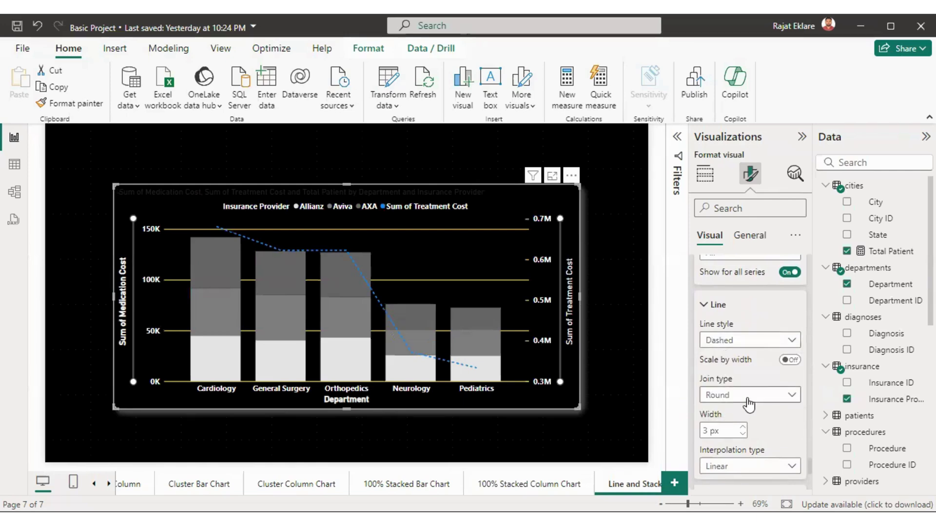
left_click(749, 404)
left_click(750, 411)
Colour the line light lavender
scroll(807, 461, "down", 2)
left_click(731, 422)
left_click(736, 459)
left_click(716, 241)
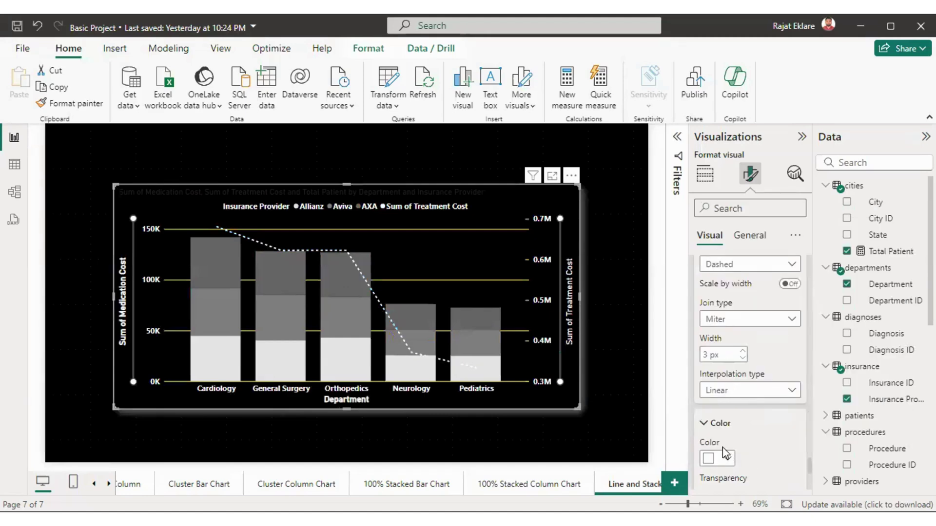
left_click(726, 454)
left_click(836, 342)
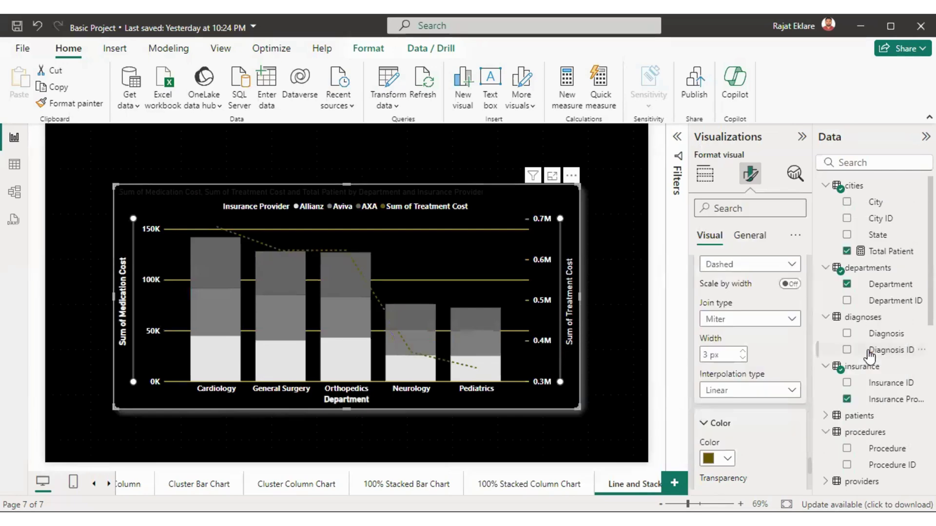
left_click(726, 458)
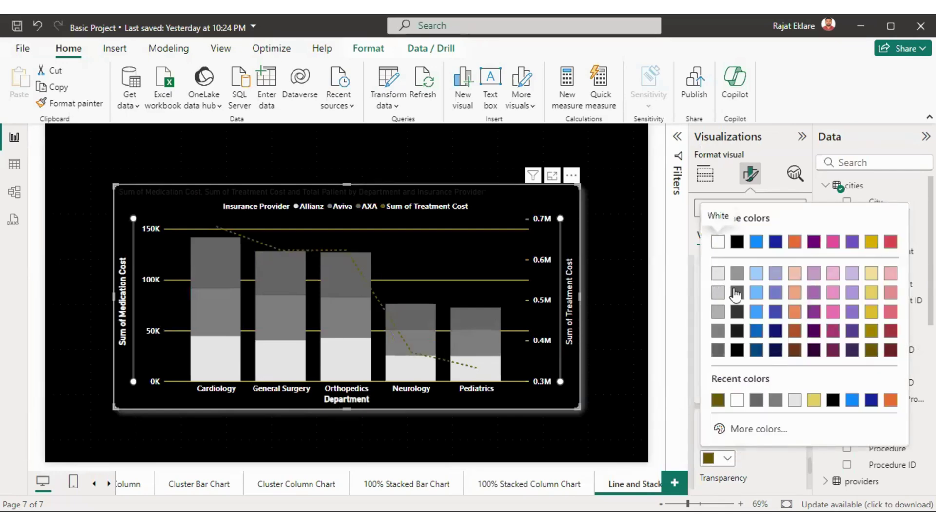
left_click(779, 275)
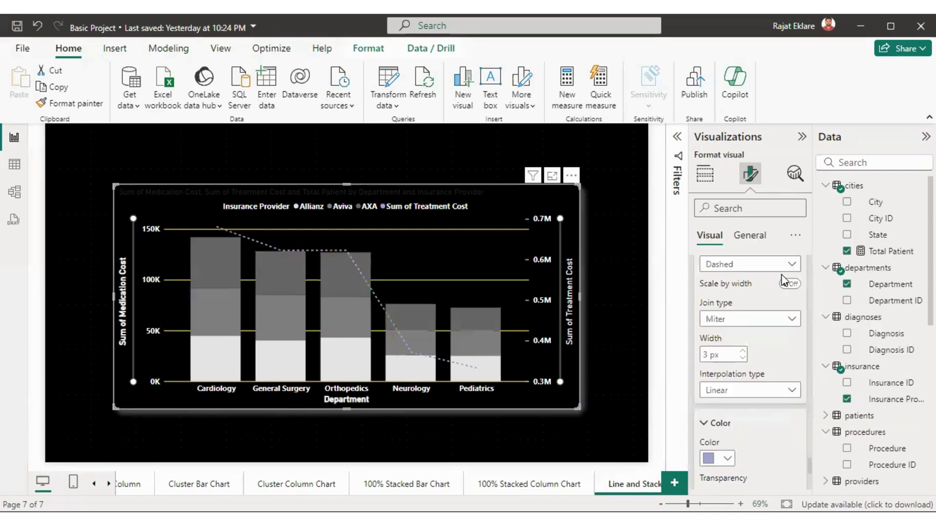
mouse_move(744, 288)
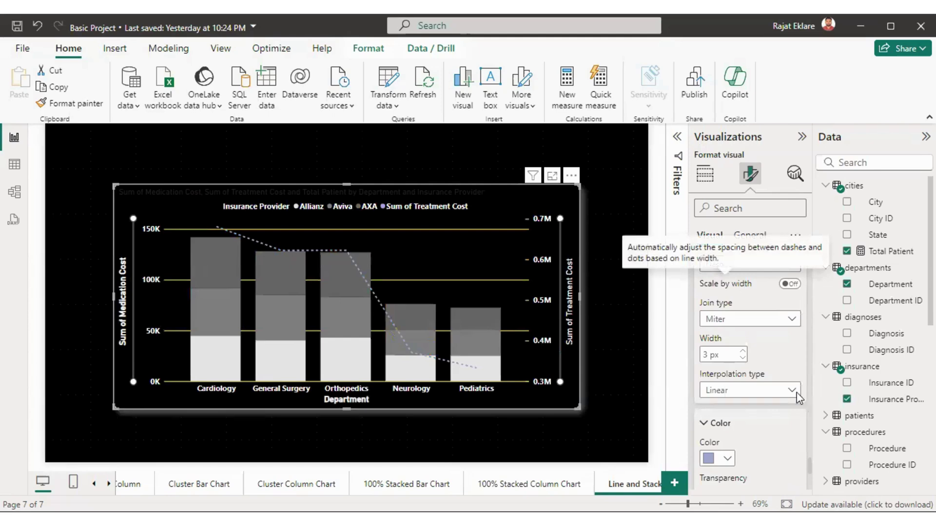
Add line markers, leave the shaded area off, and turn on data labels
scroll(810, 467, "down", 4)
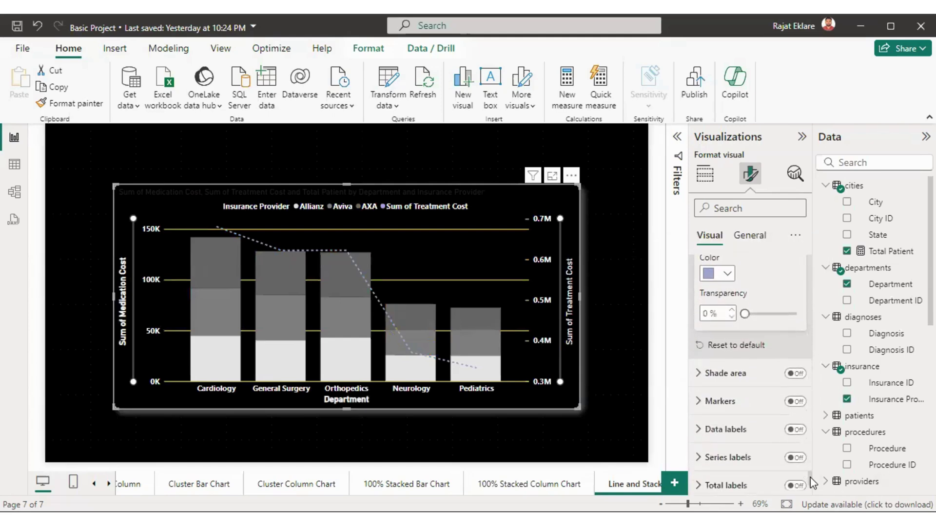
scroll(812, 482, "down", 1)
left_click(787, 370)
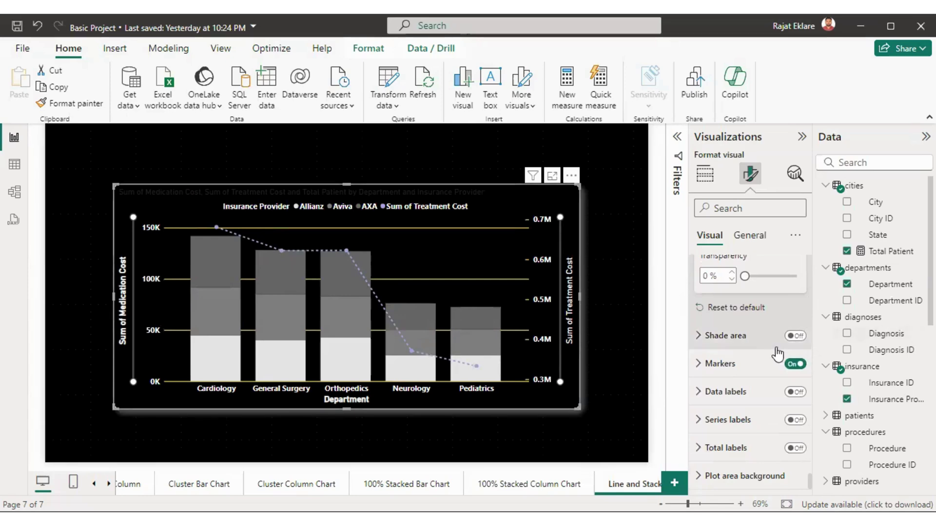
left_click(801, 336)
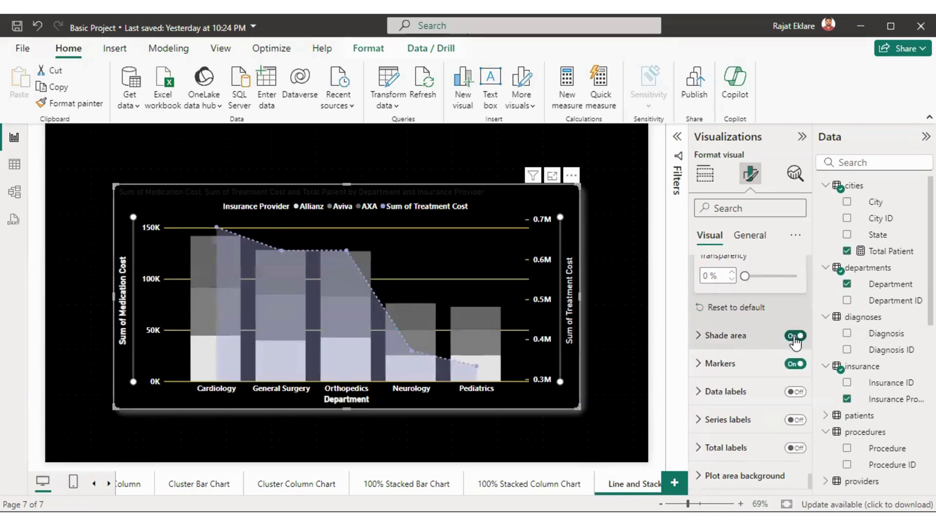
left_click(796, 337)
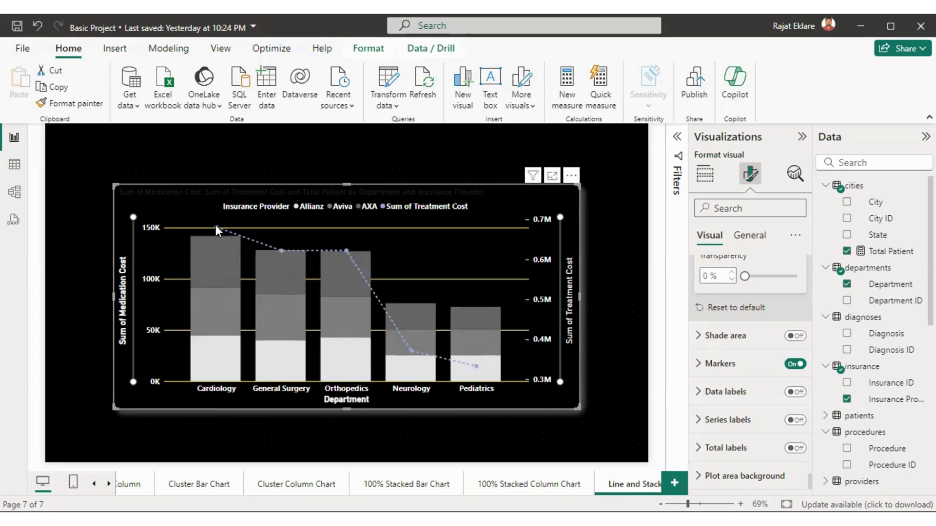
left_click(793, 392)
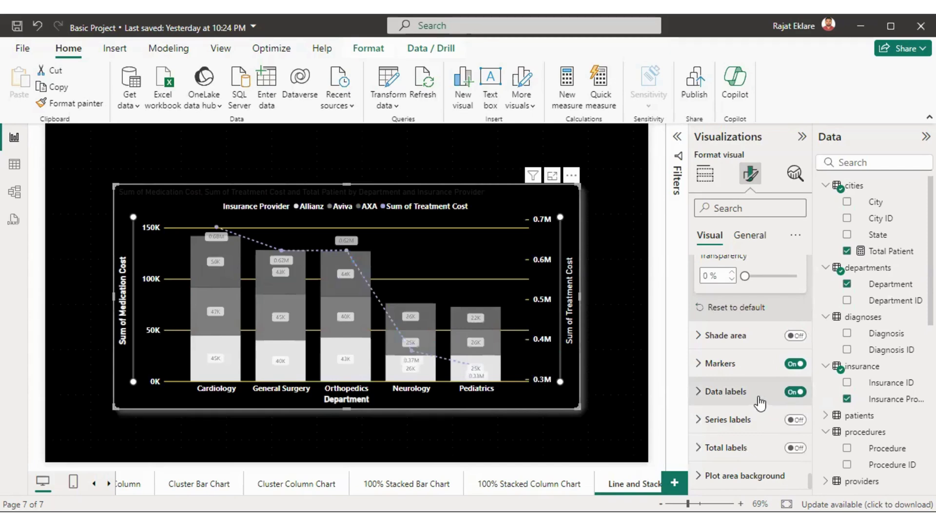
Make the data label value text white
scroll(780, 433, "down", 3)
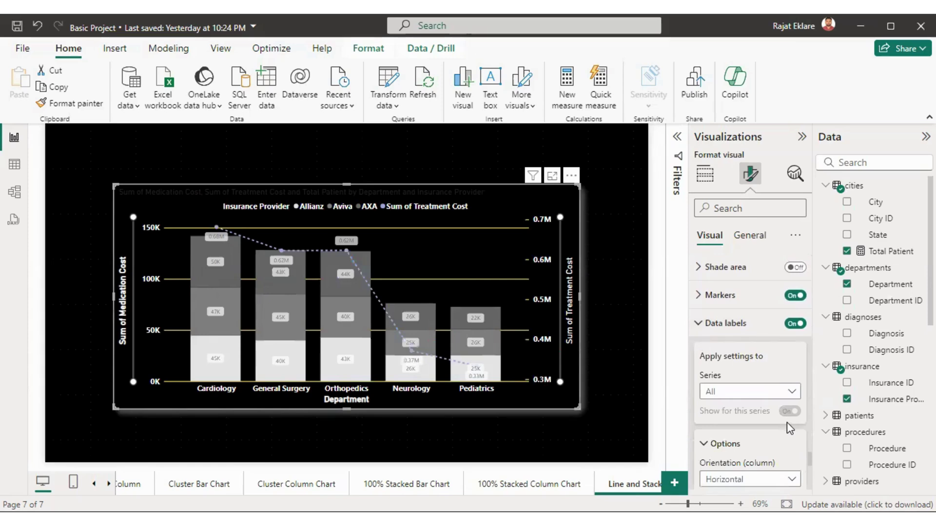
scroll(765, 428, "down", 3)
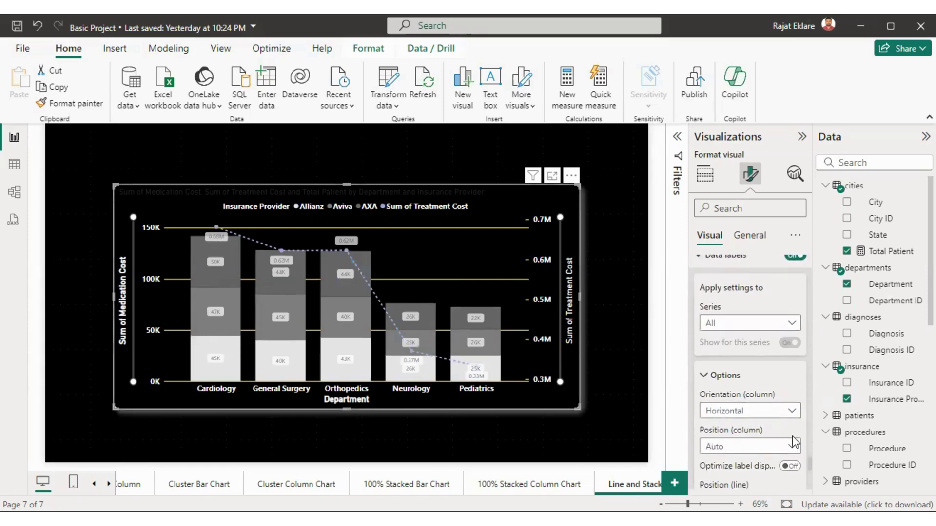
scroll(813, 472, "down", 4)
scroll(813, 473, "down", 4)
left_click(723, 392)
scroll(811, 476, "down", 8)
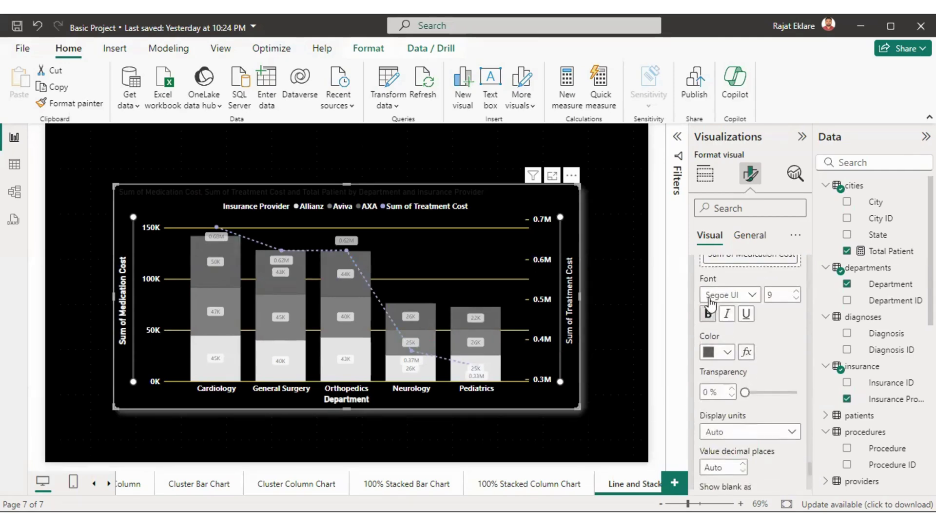
left_click(719, 352)
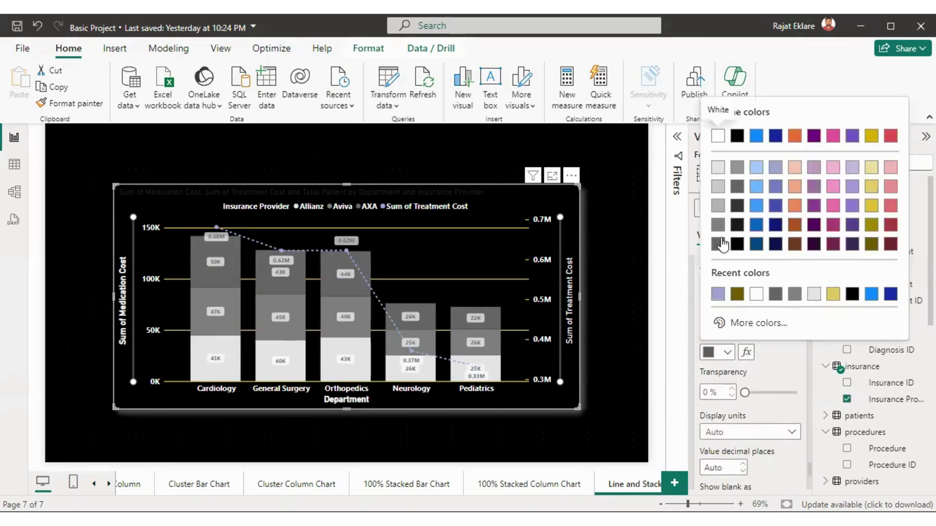
left_click(714, 141)
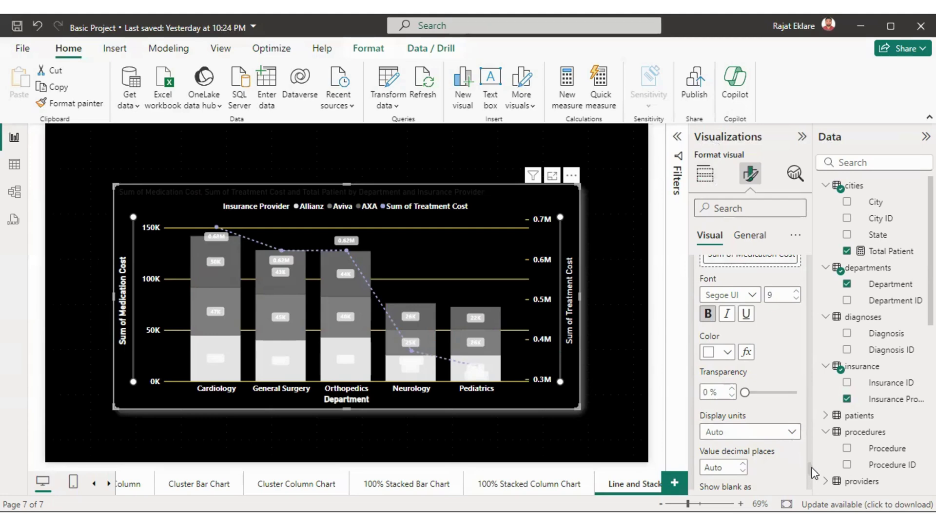
Give the data labels black backgrounds at 30% transparency
scroll(810, 475, "down", 5)
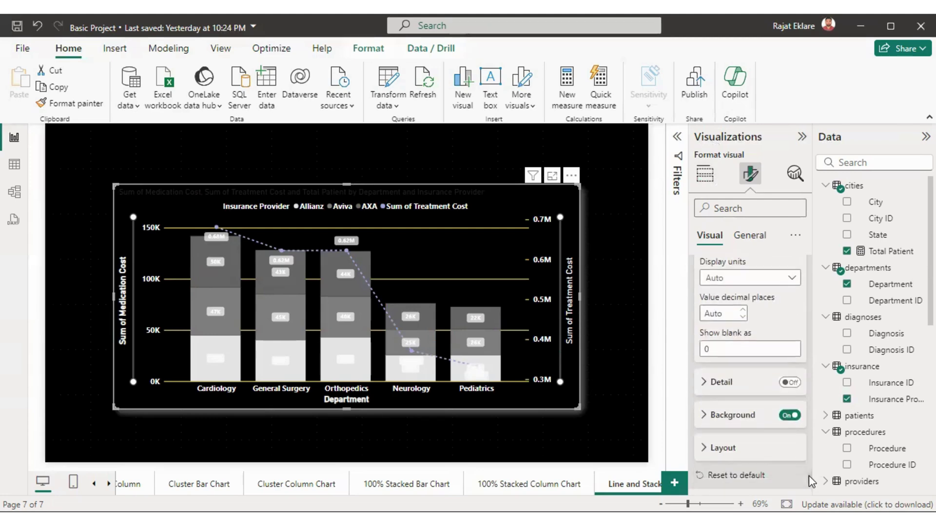
left_click(709, 414)
left_click(719, 450)
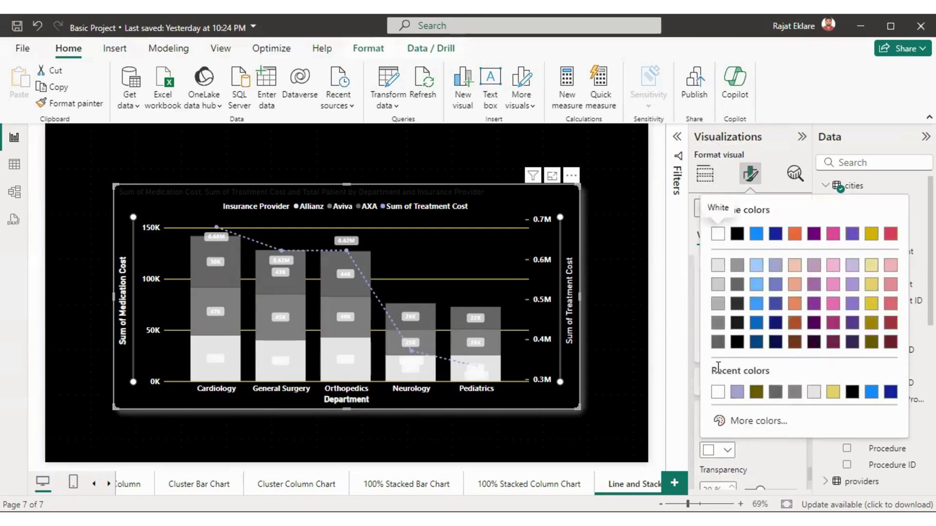
left_click(737, 234)
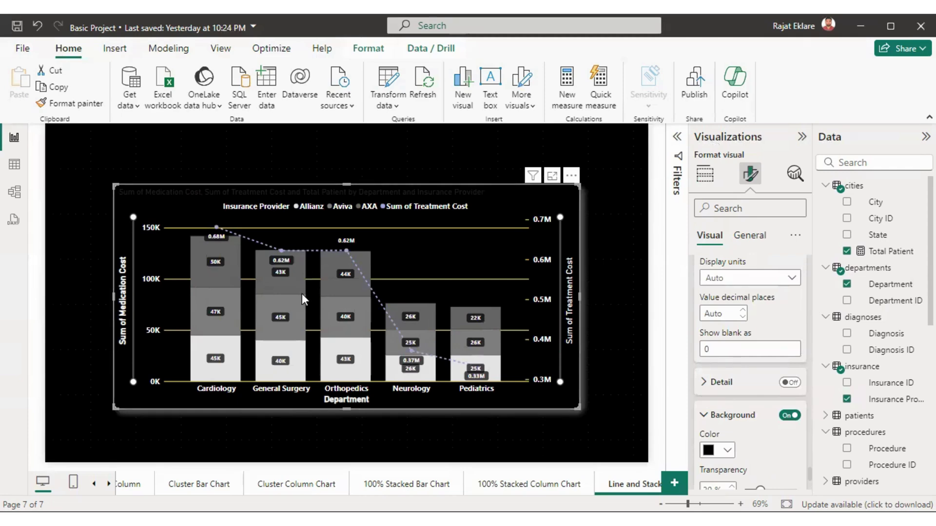
scroll(809, 475, "down", 3)
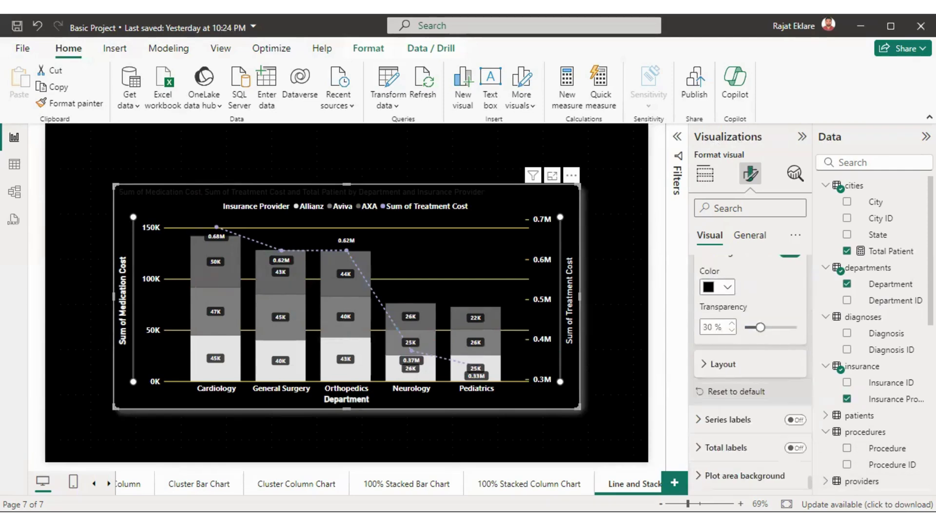
scroll(750, 371, "up", 5)
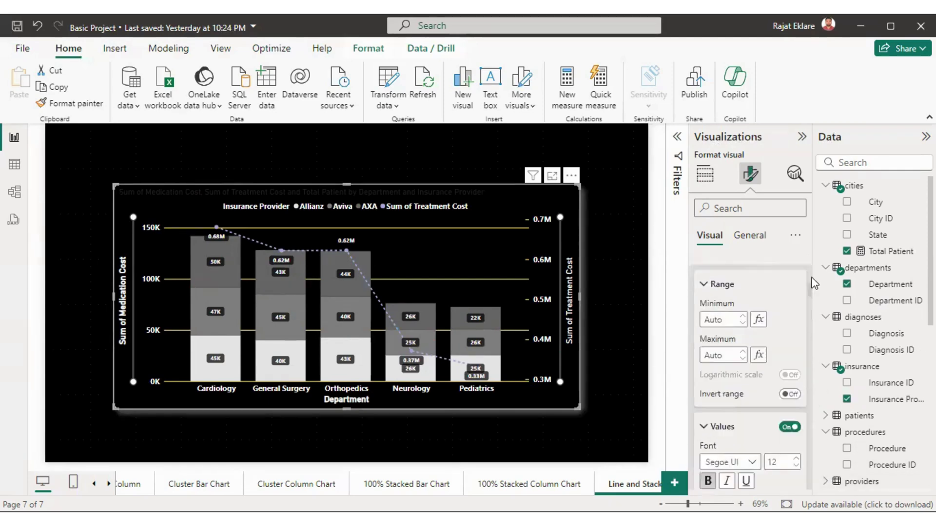
left_click(628, 236)
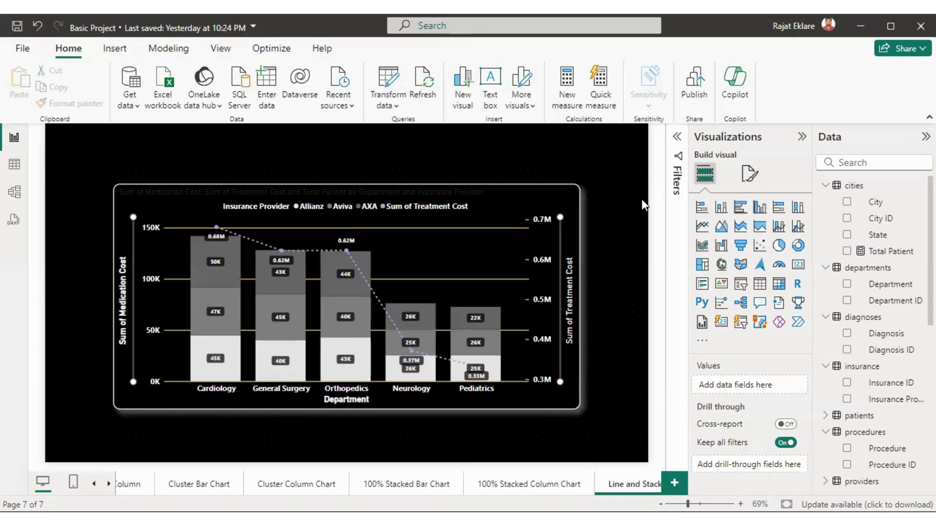
left_click(750, 174)
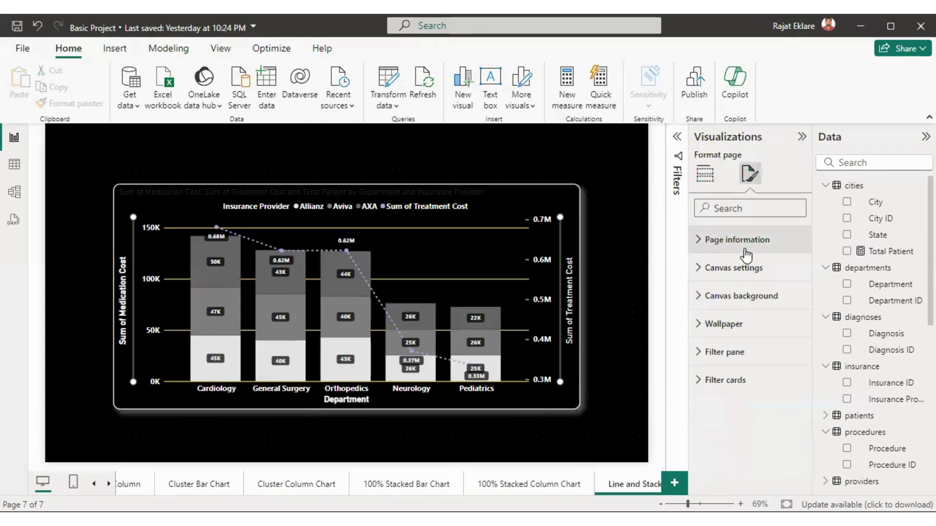
left_click(741, 246)
left_click(741, 247)
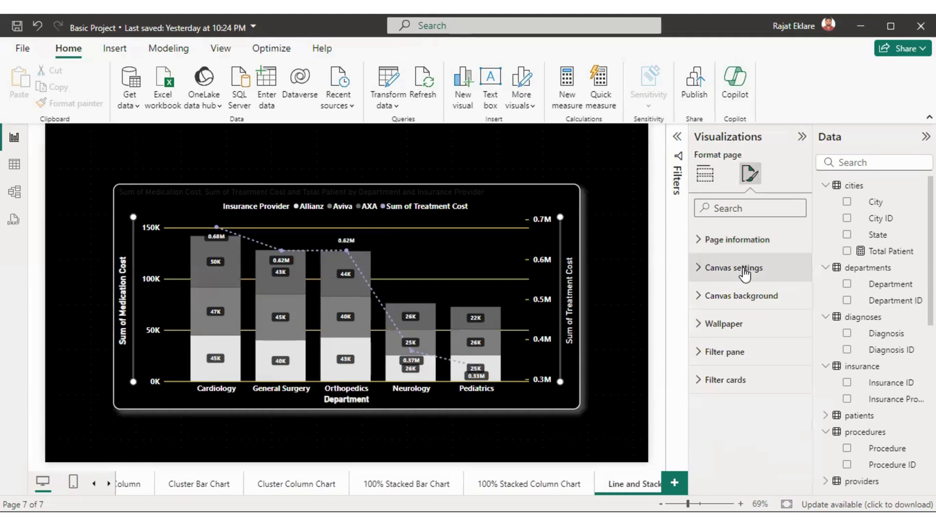
left_click(568, 203)
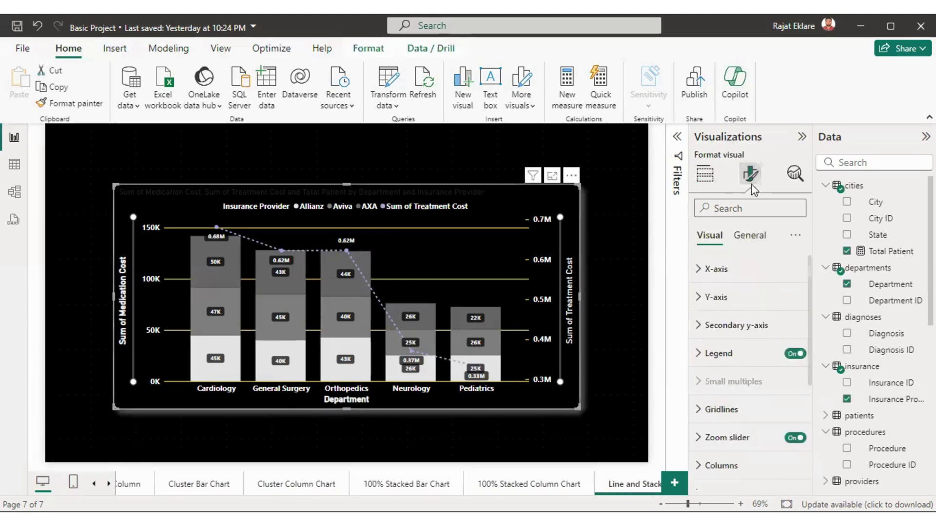
Delete both 'Sum of ' occurrences from the chart title text
left_click(750, 235)
left_click(704, 297)
left_click_drag(732, 365, 702, 369)
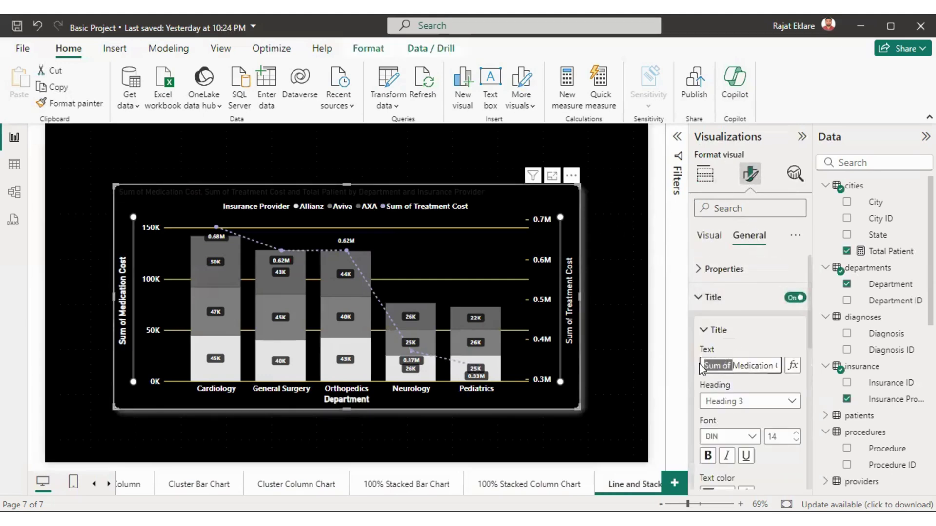
key("BackSpace")
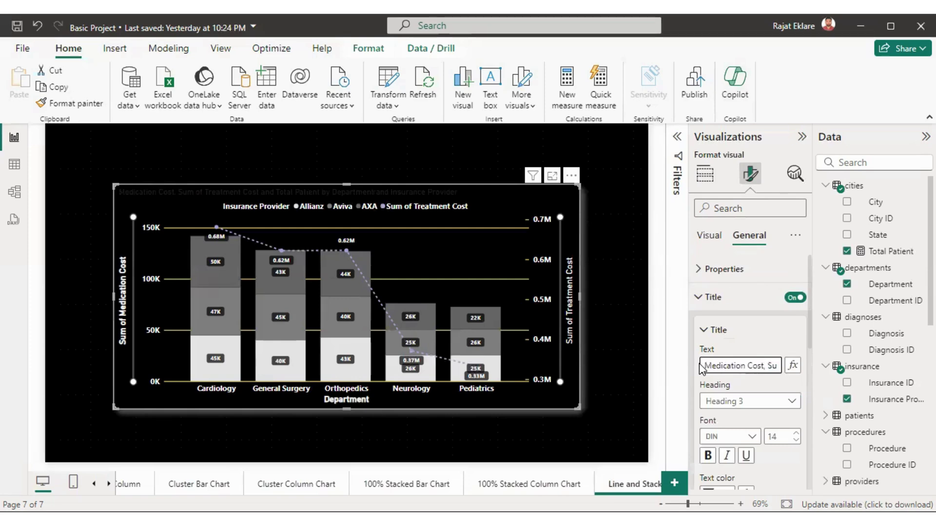
key("Right")
key("Right")
key("Right")
key("Right")
key("Right")
key("Right")
key("Right")
key("Right")
key("Right")
key("Right")
key("Right")
key("Right")
key("Right")
key("Right")
key("Right")
key("Right")
key("Right")
key("Right")
key("Right")
key("Right")
key("BackSpace")
key("BackSpace")
key("BackSpace")
key("BackSpace")
key("BackSpace")
key("BackSpace")
key("BackSpace")
key("Right")
key("Right")
key("Right")
key("Right")
key("Right")
key("Right")
key("Right")
key("Right")
key("Right")
key("Right")
key("Right")
key("Right")
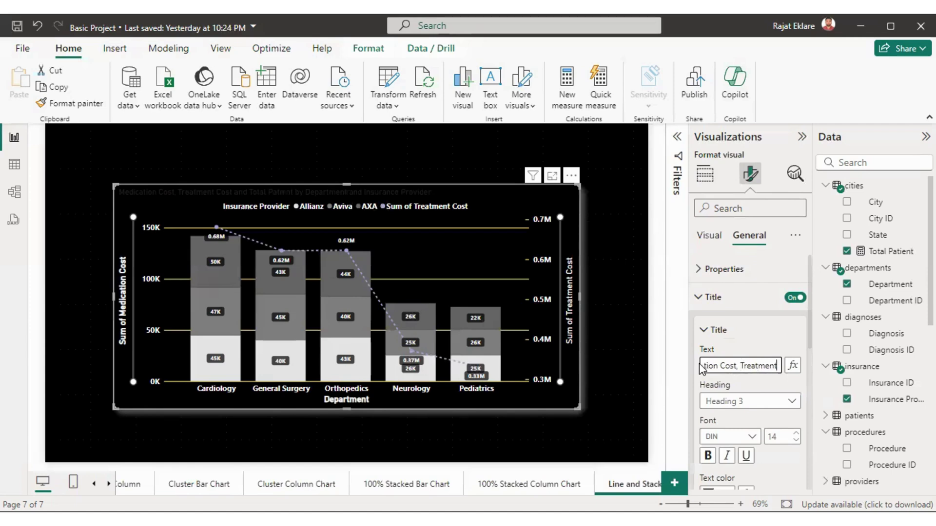
key("Right")
key("Right")
key("Right")
key("Right")
key("Right")
key("Right")
key("Right")
key("Right")
key("Right")
key("Right")
key("Right")
key("Right")
key("Right")
Make the chart title white, font size 15, and centre-aligned
left_click_drag(810, 320, 813, 359)
left_click(728, 426)
left_click(715, 210)
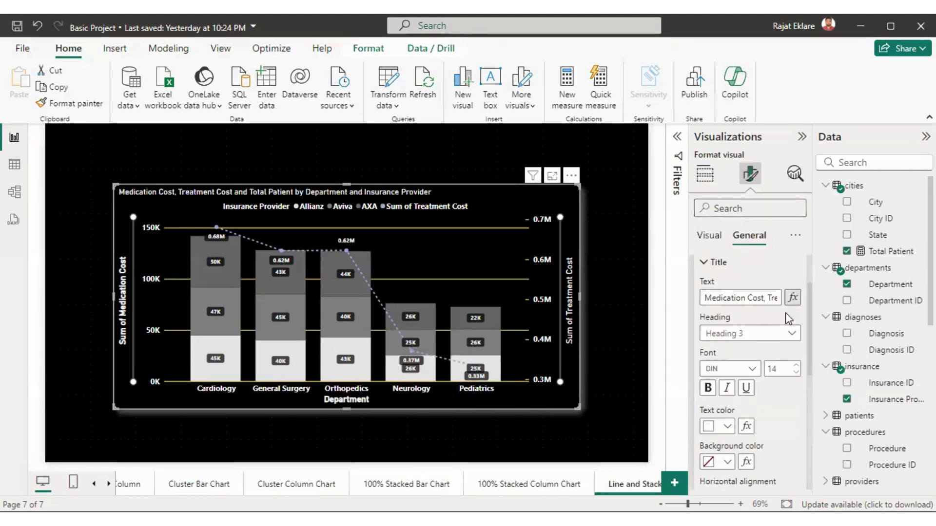
left_click(796, 366)
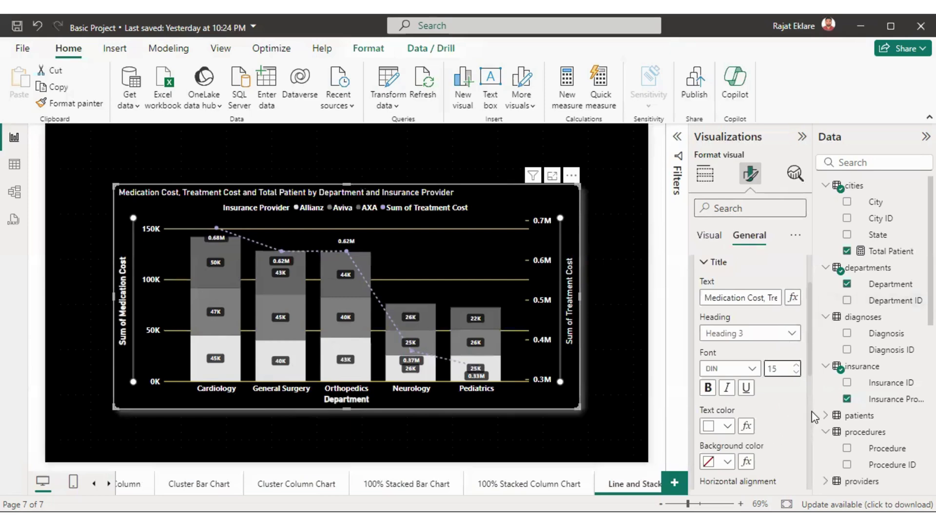
left_click_drag(808, 370, 807, 395)
left_click(727, 441)
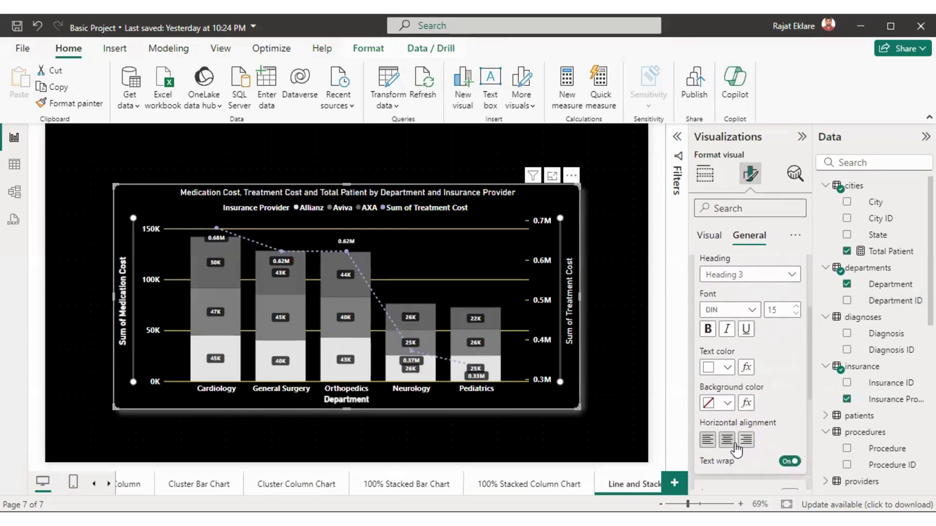
Turn on the title divider and colour it white
left_click_drag(811, 384, 809, 439)
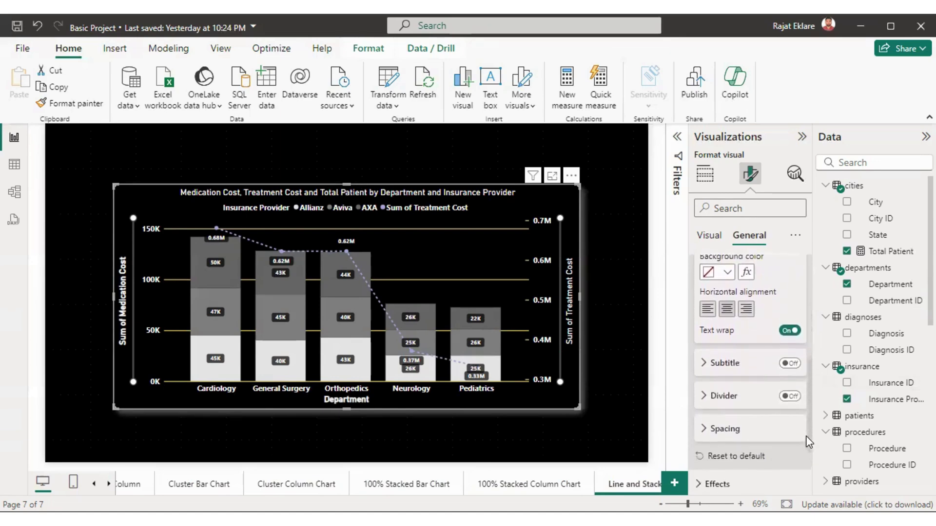
left_click(793, 398)
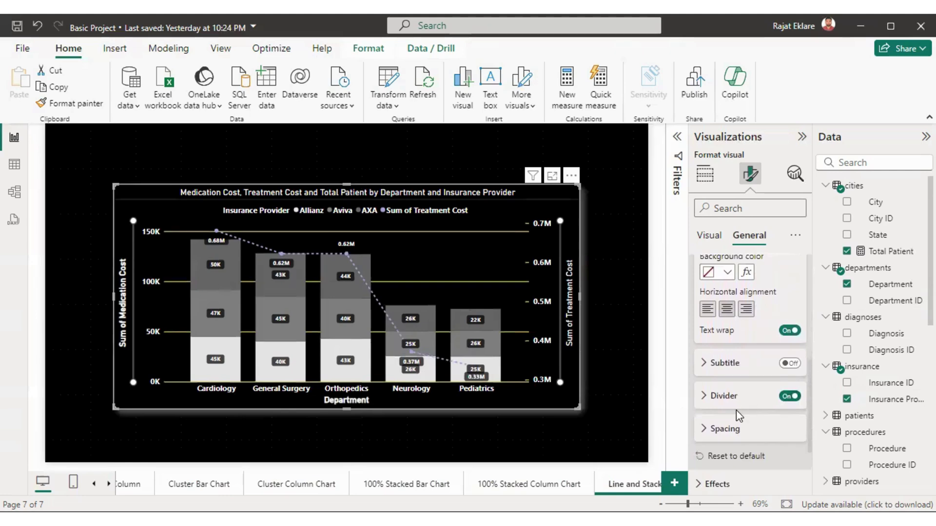
left_click(729, 399)
left_click(730, 436)
left_click(715, 211)
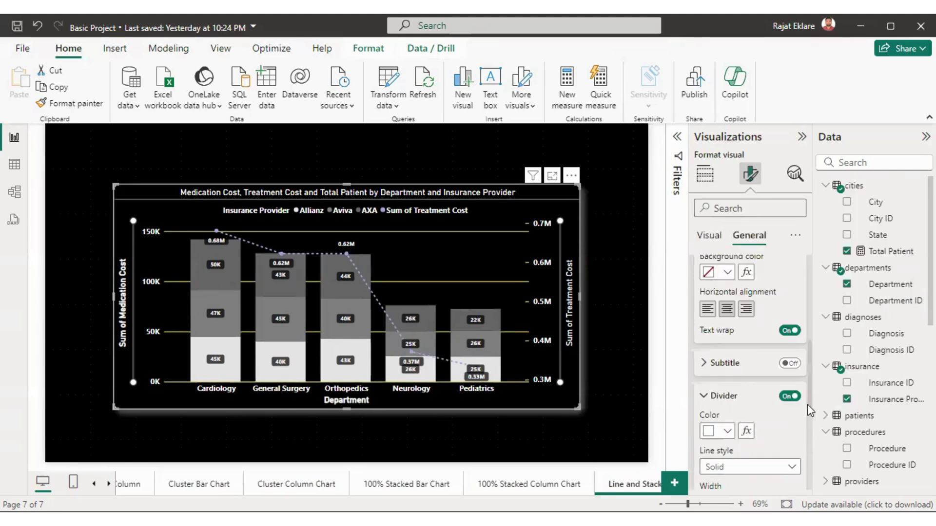
scroll(790, 420, "down", 2)
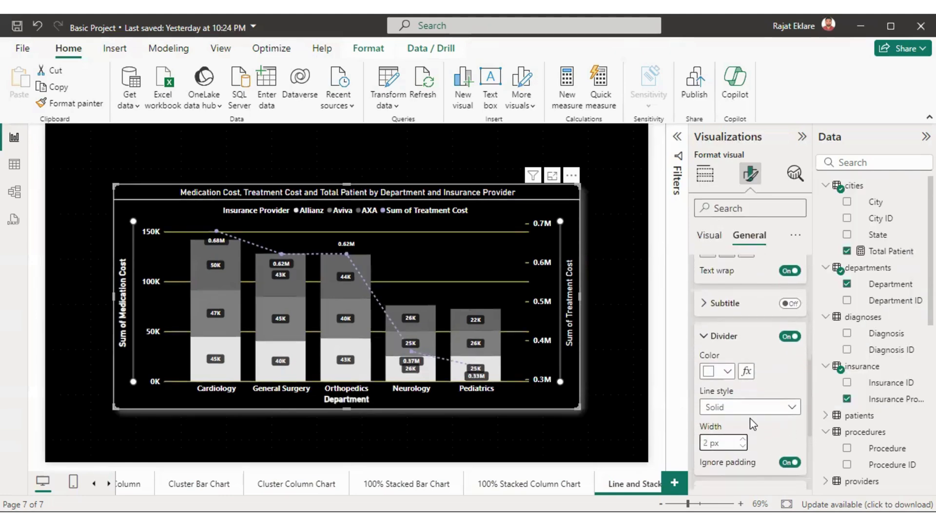
Deselect the chart to view the finished title, white divider and labels
left_click(638, 236)
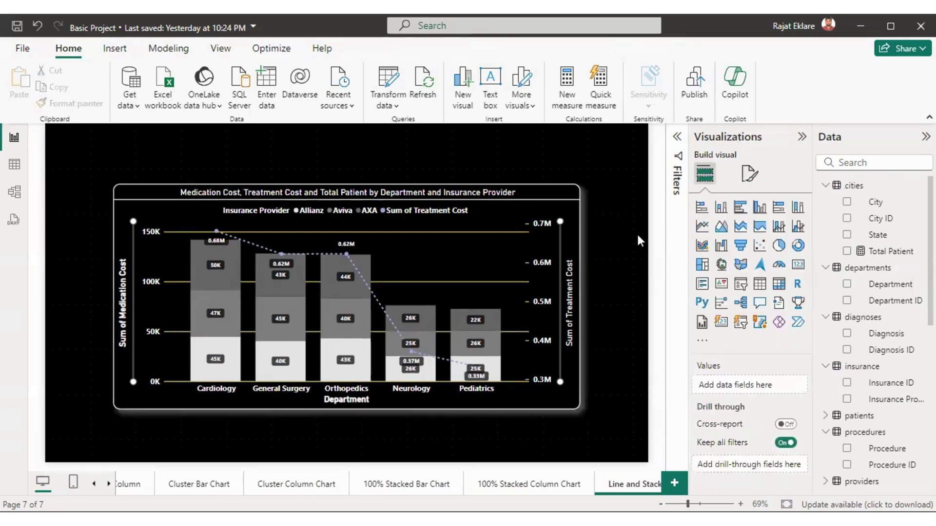